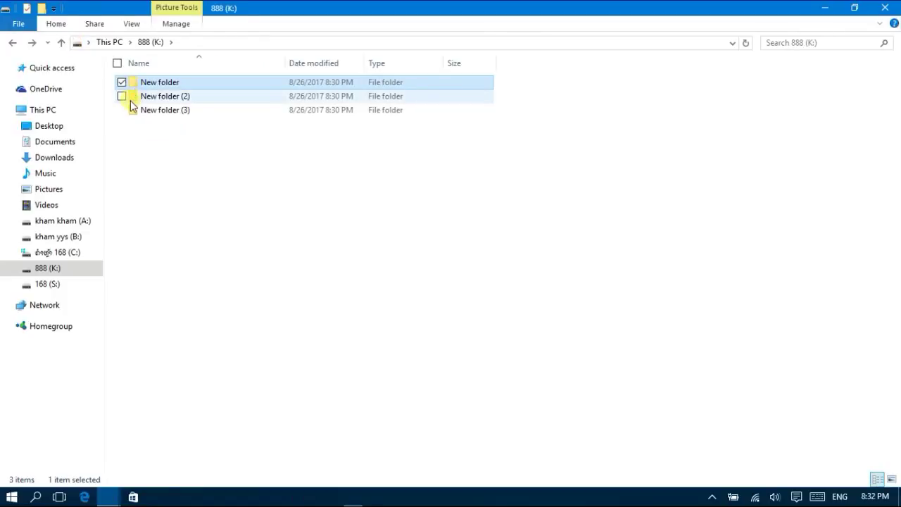
Step: Check the pictures inside New folder (2) and New folder (3) on drive K
{"action": "double_click", "coordinate": [131, 97]}
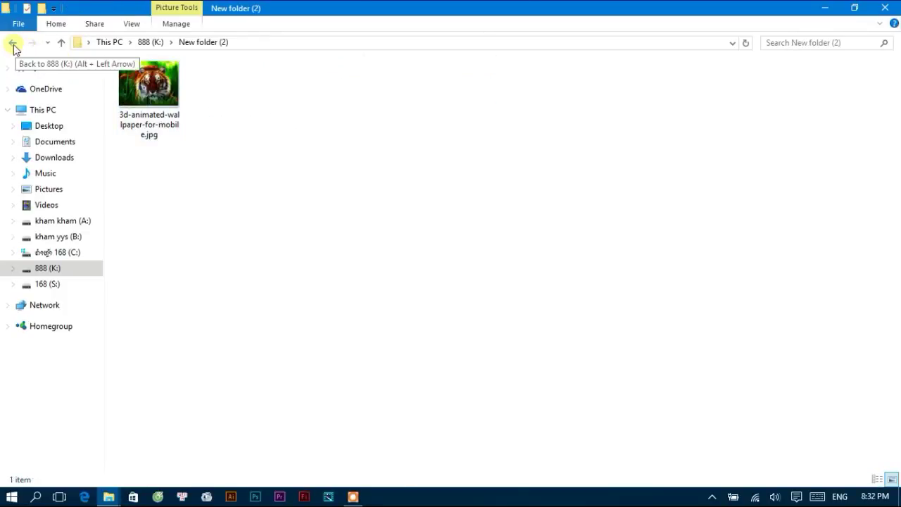
{"action": "left_click", "coordinate": [13, 43]}
{"action": "double_click", "coordinate": [126, 110]}
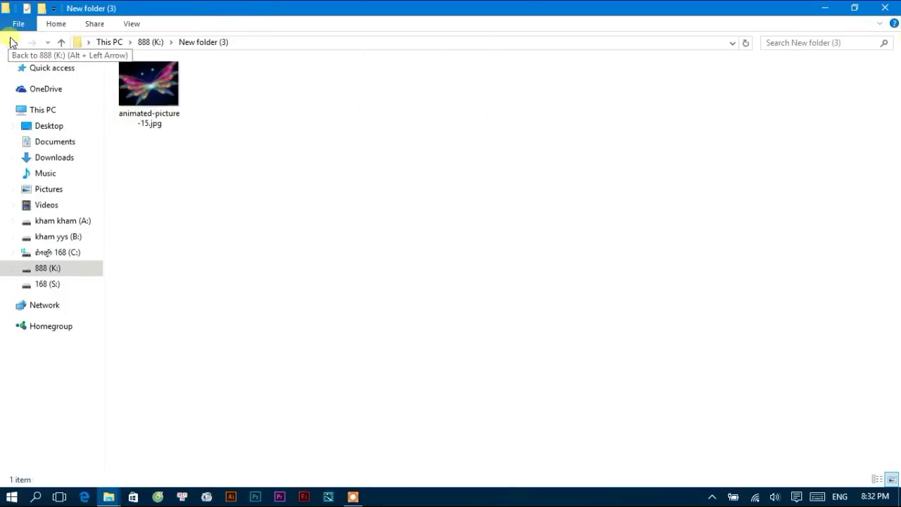
{"action": "left_click", "coordinate": [11, 43]}
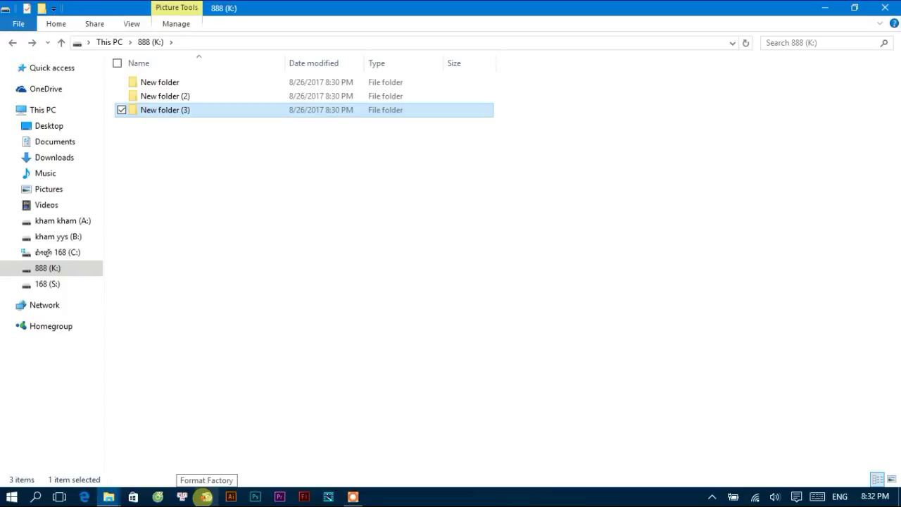
Step: Annotate the screen with a red box around the Format Factory label and the red text "format factory"
{"action": "left_click", "coordinate": [204, 497]}
{"action": "left_click_drag", "start_coordinate": [176, 473], "coordinate": [243, 487]}
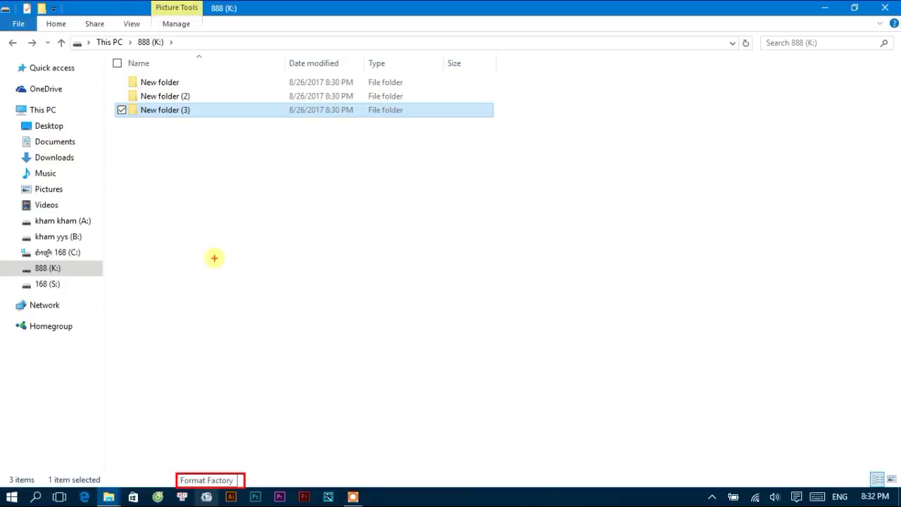
{"action": "left_click_drag", "start_coordinate": [243, 277], "coordinate": [243, 238]}
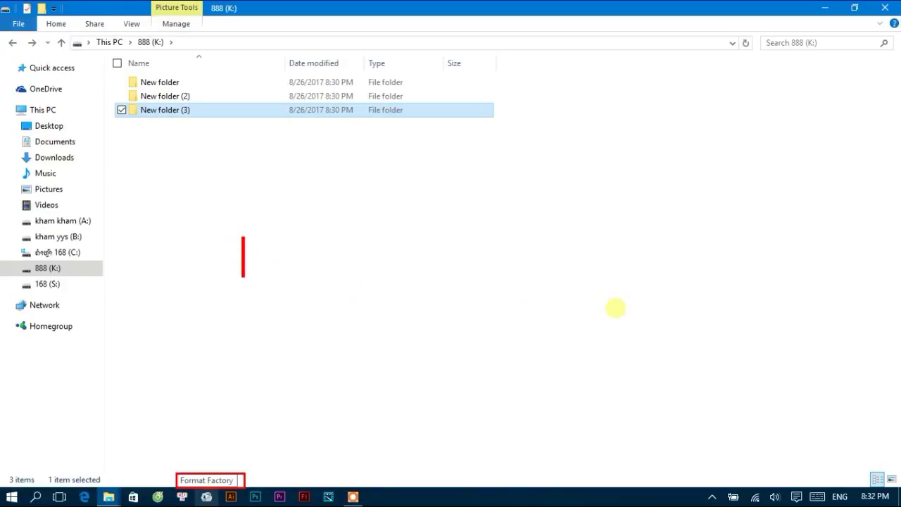
{"action": "type", "text": "for"}
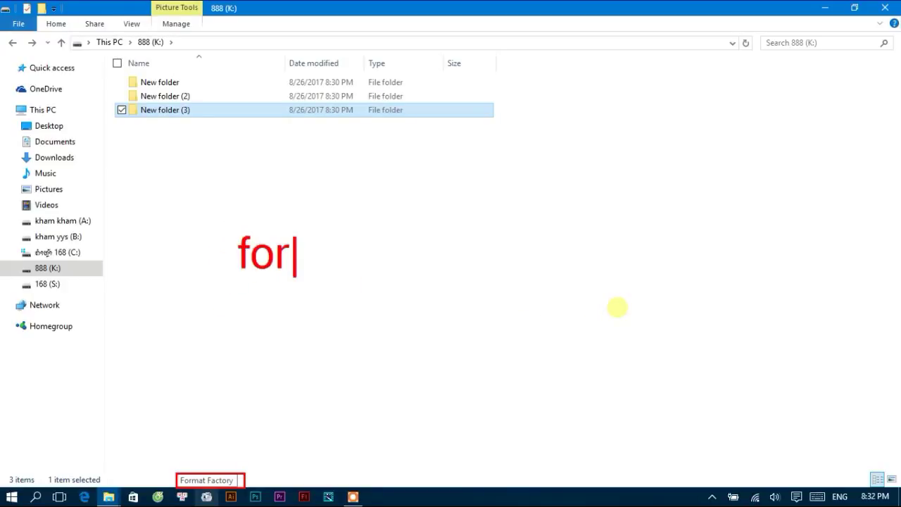
{"action": "type", "text": "ma"}
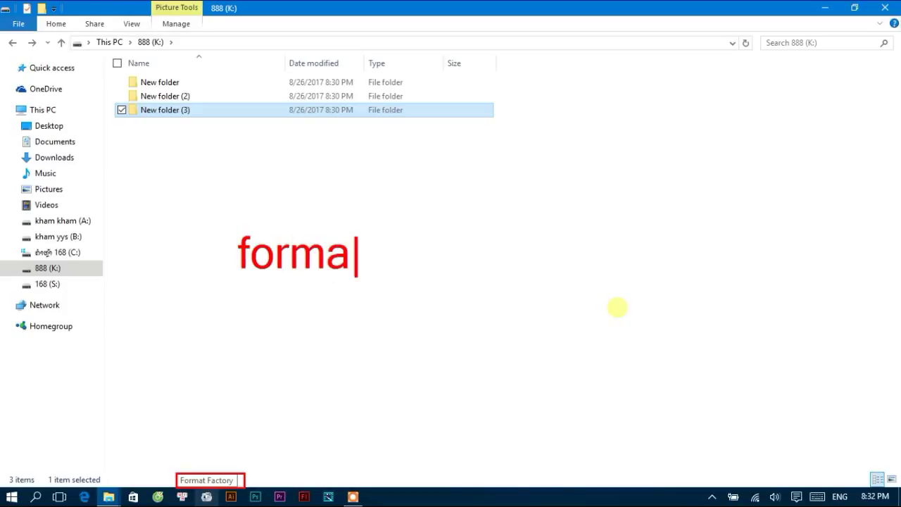
{"action": "type", "text": "t factoru"}
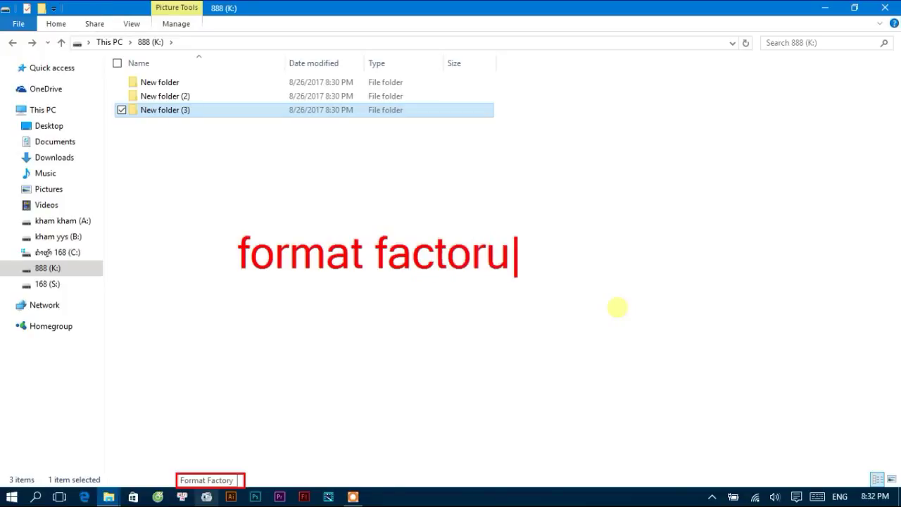
{"action": "key", "text": "BackSpace"}
{"action": "type", "text": "y"}
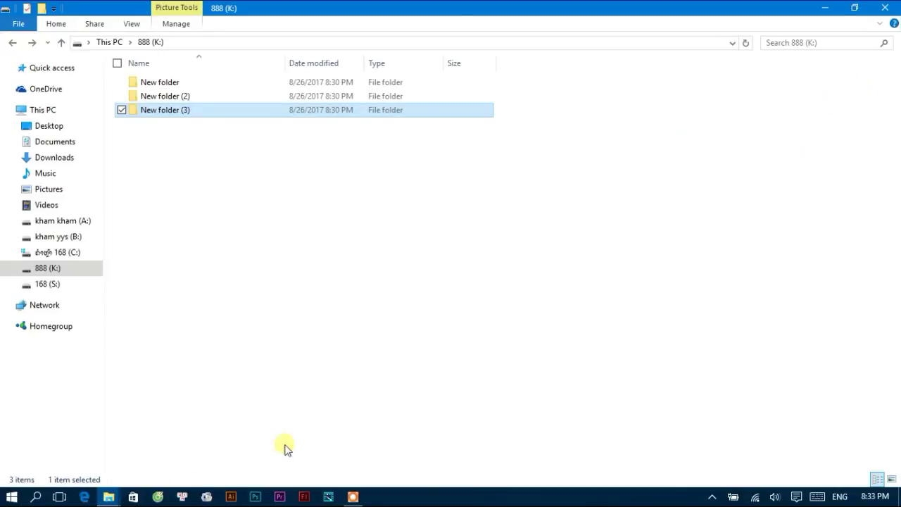
Step: Open Format Factory and set up a picture conversion to ICO
{"action": "left_click", "coordinate": [205, 498]}
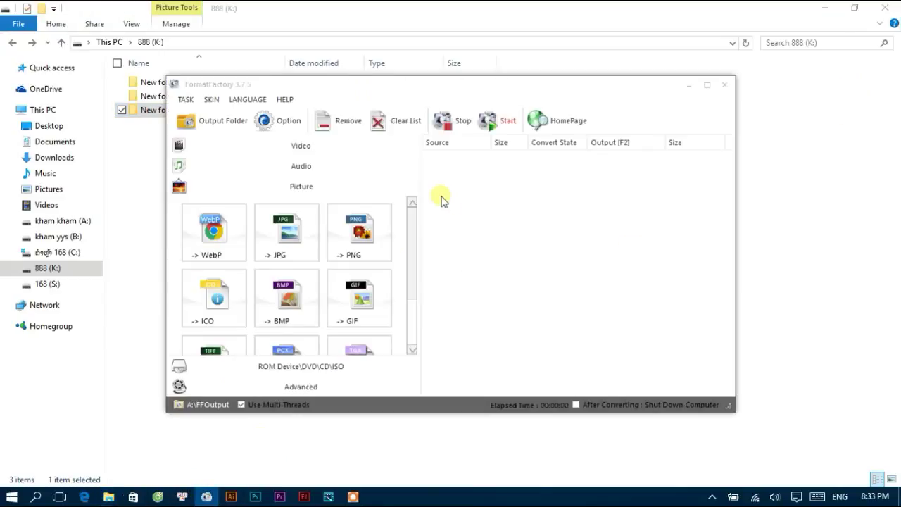
{"action": "left_click", "coordinate": [299, 145]}
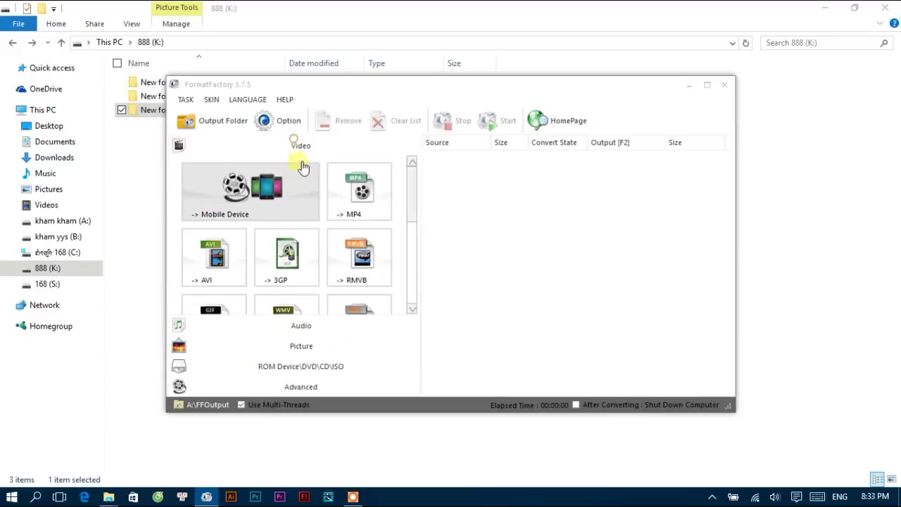
{"action": "left_click", "coordinate": [305, 326]}
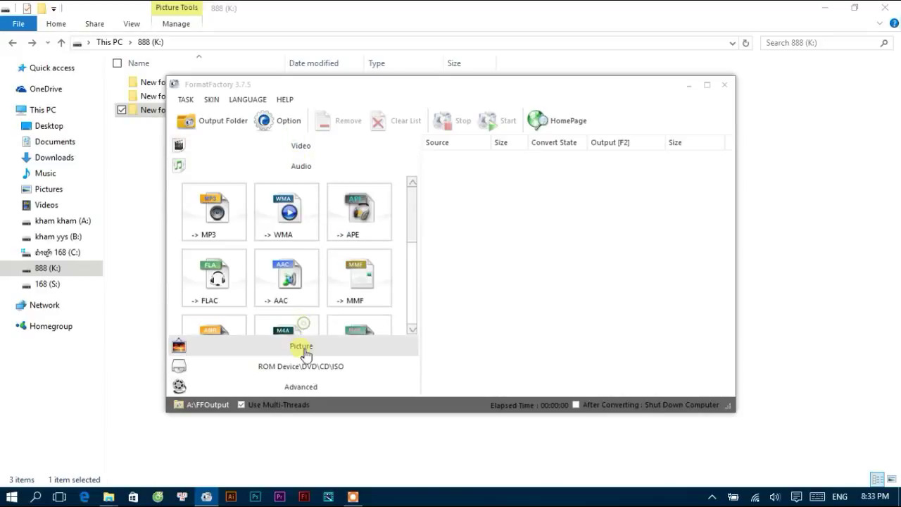
{"action": "left_click", "coordinate": [302, 346]}
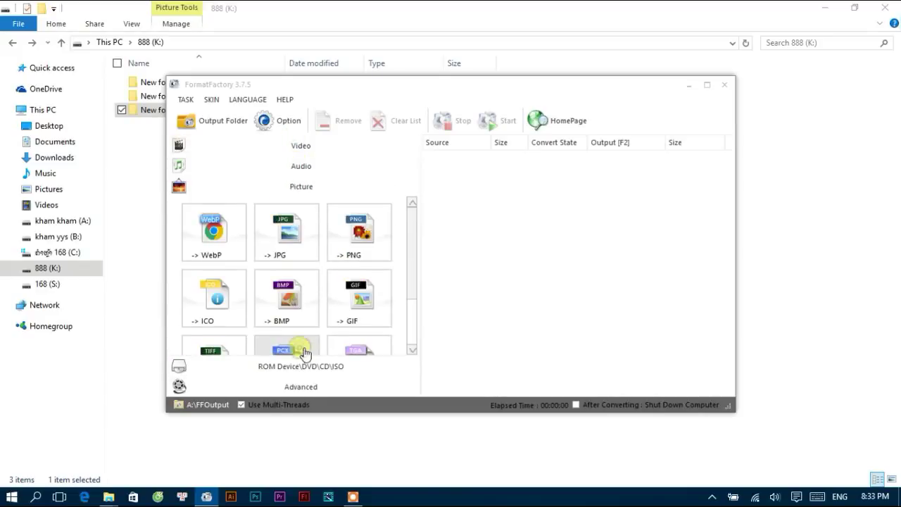
{"action": "left_click", "coordinate": [222, 319]}
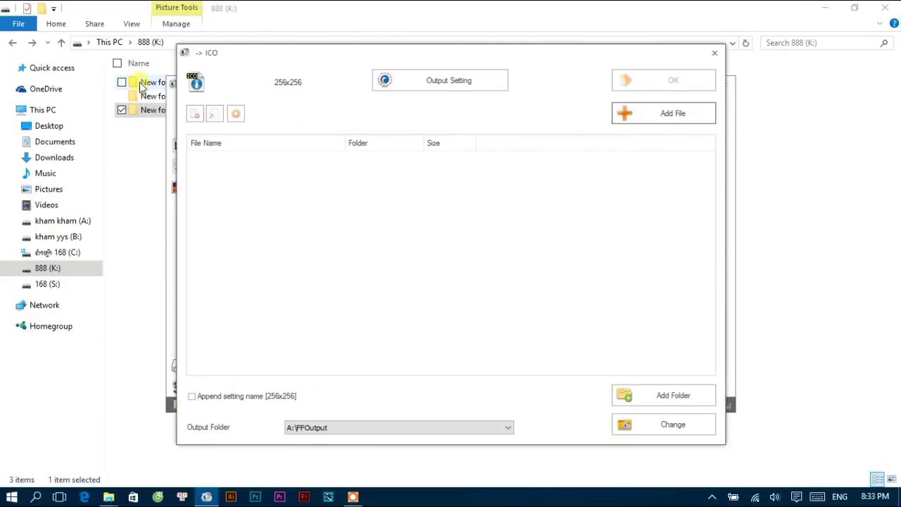
Step: Add Free-Download-Fiery-3D-Wallpapers.jpg from K:\New folder to the ICO conversion list
{"action": "left_click", "coordinate": [656, 115]}
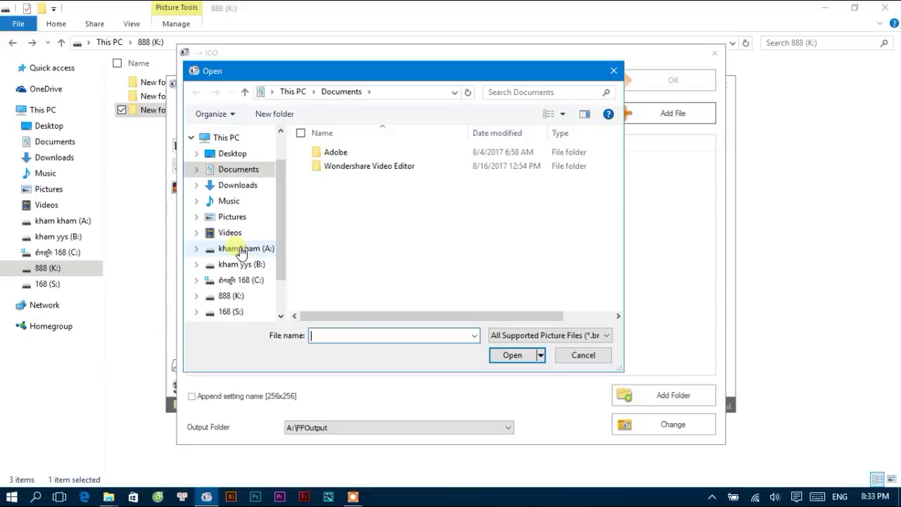
{"action": "left_click", "coordinate": [211, 296]}
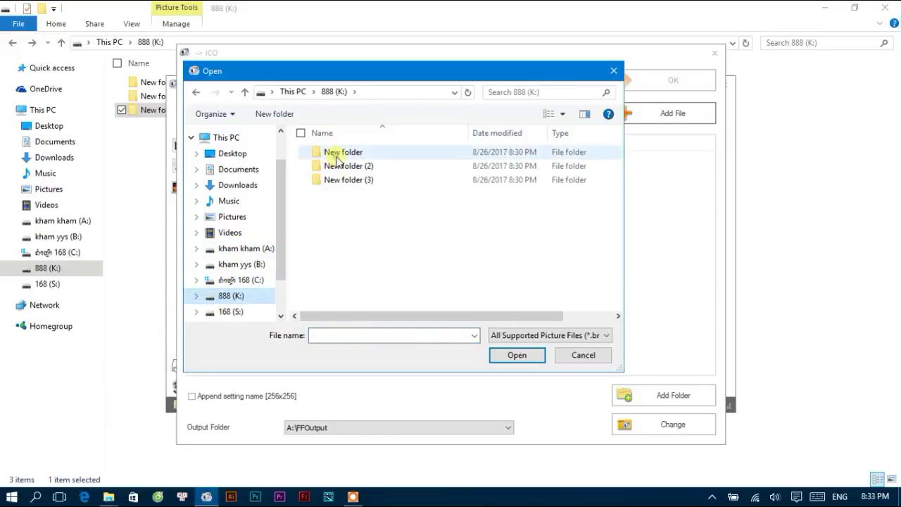
{"action": "double_click", "coordinate": [337, 152]}
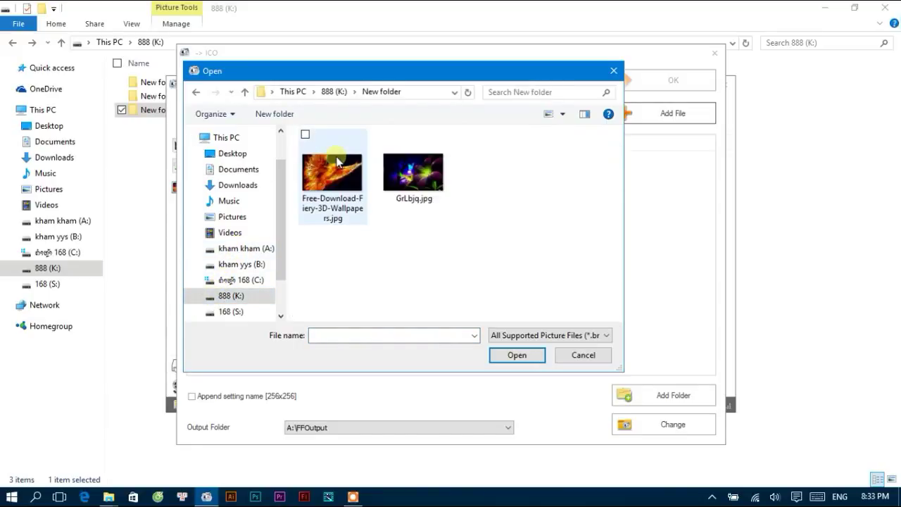
{"action": "left_click", "coordinate": [338, 178]}
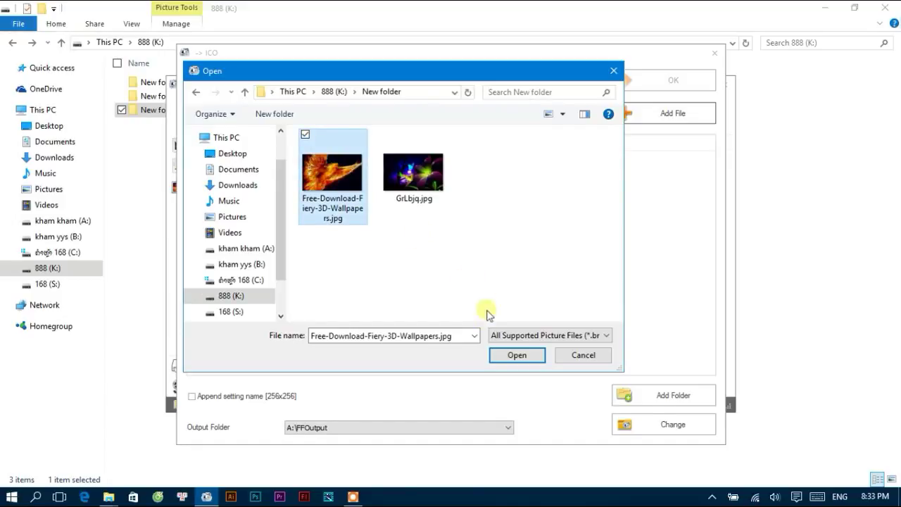
{"action": "left_click", "coordinate": [520, 357]}
Step: Add 3d-animated-wallpaper-for-mobile.jpg from K:\New folder (2) to the ICO conversion list
{"action": "left_click", "coordinate": [669, 115]}
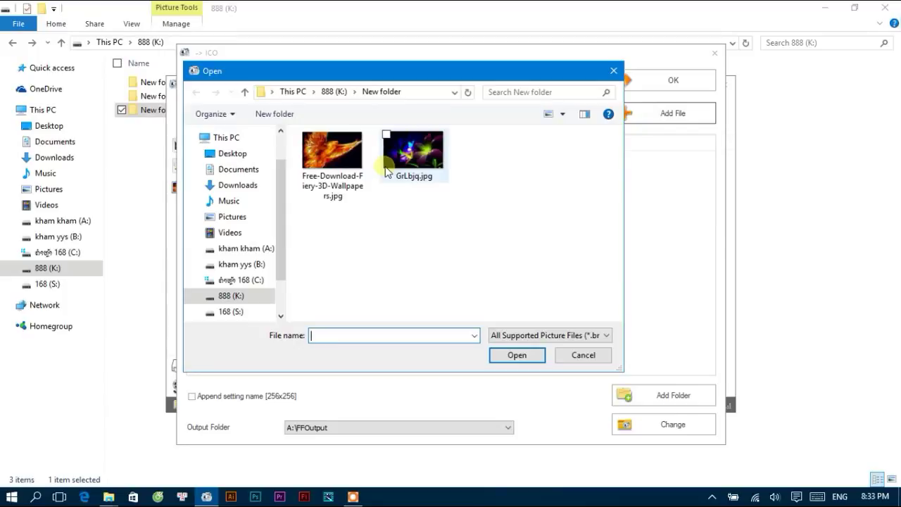
{"action": "left_click", "coordinate": [324, 97]}
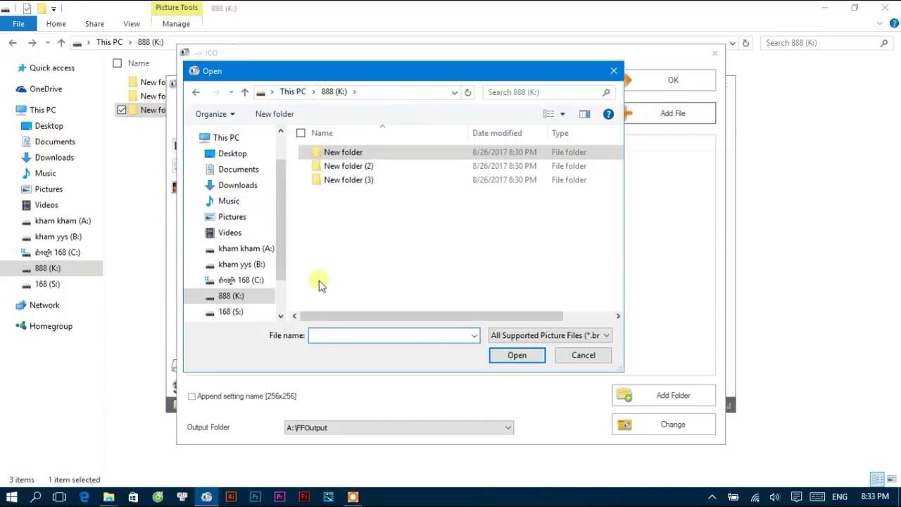
{"action": "double_click", "coordinate": [329, 165]}
{"action": "left_click", "coordinate": [338, 169]}
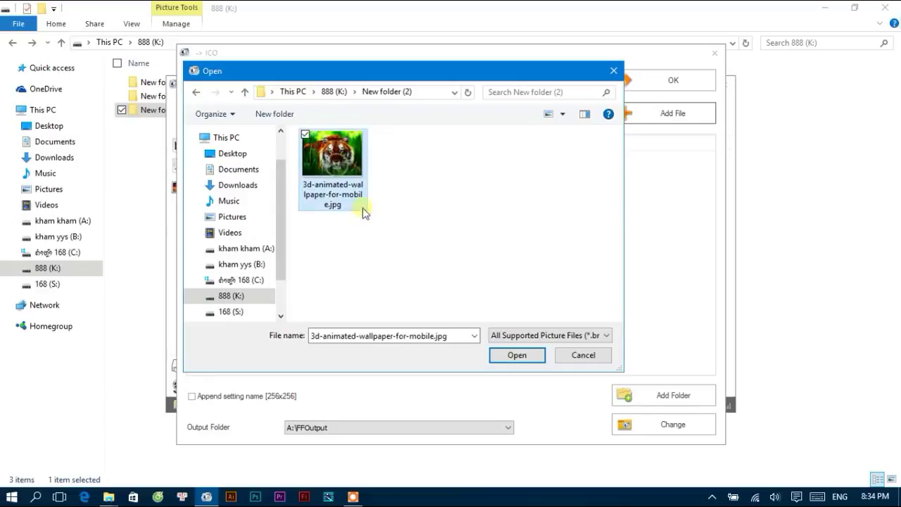
{"action": "left_click", "coordinate": [518, 356]}
Step: Add animated-picture-15.jpg from K:\New folder (3) to the ICO conversion list
{"action": "left_click", "coordinate": [679, 114]}
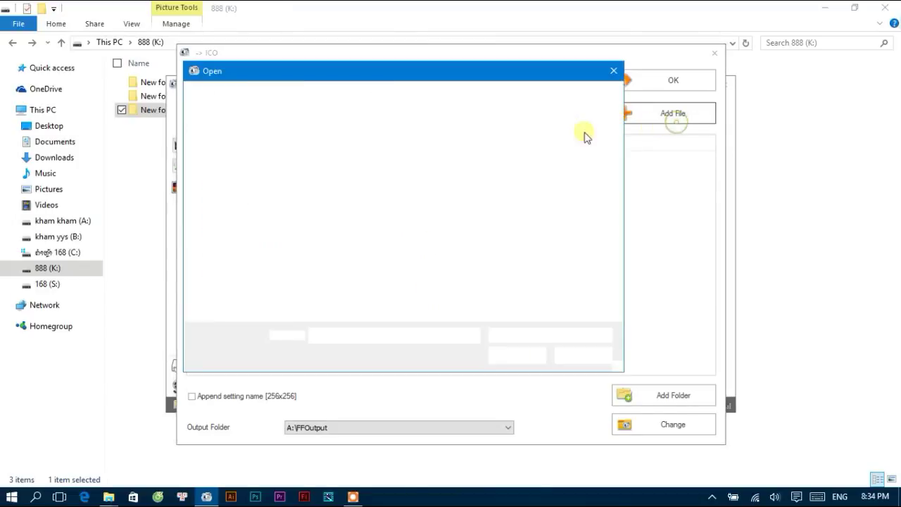
{"action": "left_click", "coordinate": [328, 92]}
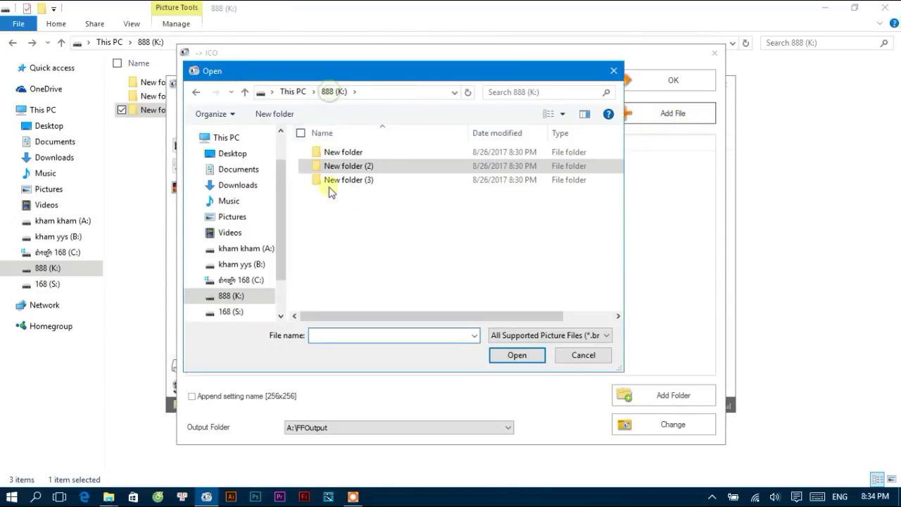
{"action": "double_click", "coordinate": [328, 180]}
{"action": "left_click", "coordinate": [329, 176]}
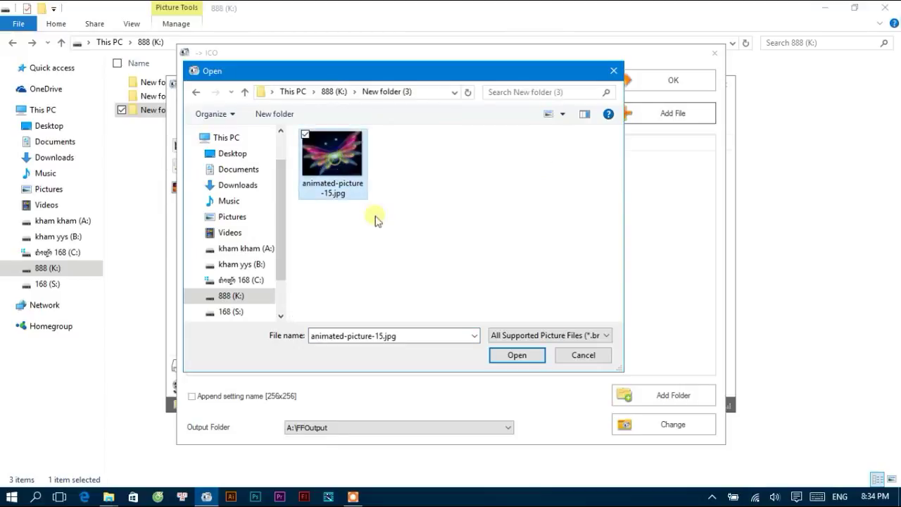
{"action": "left_click", "coordinate": [521, 355]}
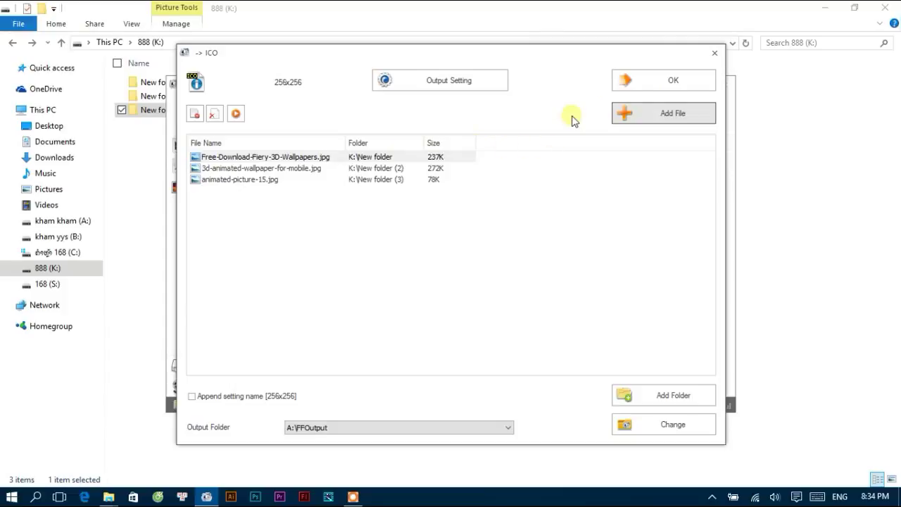
Step: Set the ICO output size to 256x256 in the output settings
{"action": "left_click", "coordinate": [437, 83]}
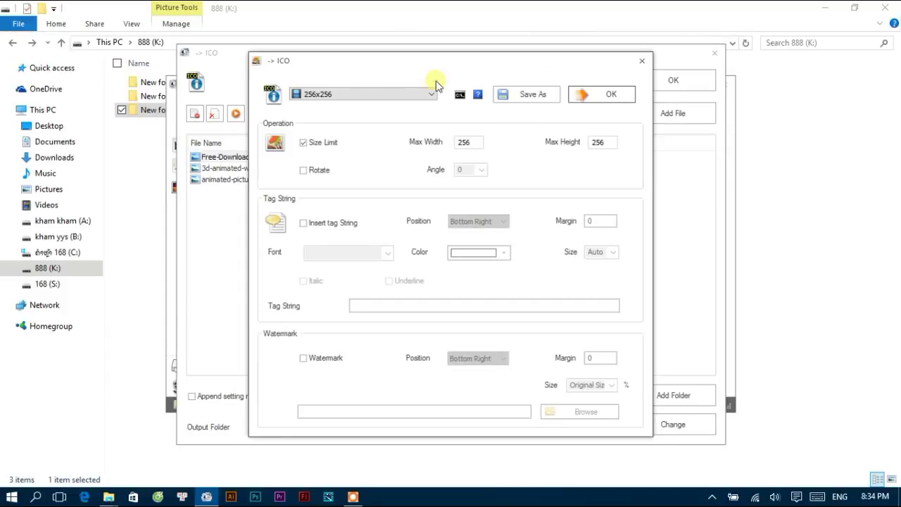
{"action": "left_click", "coordinate": [431, 94]}
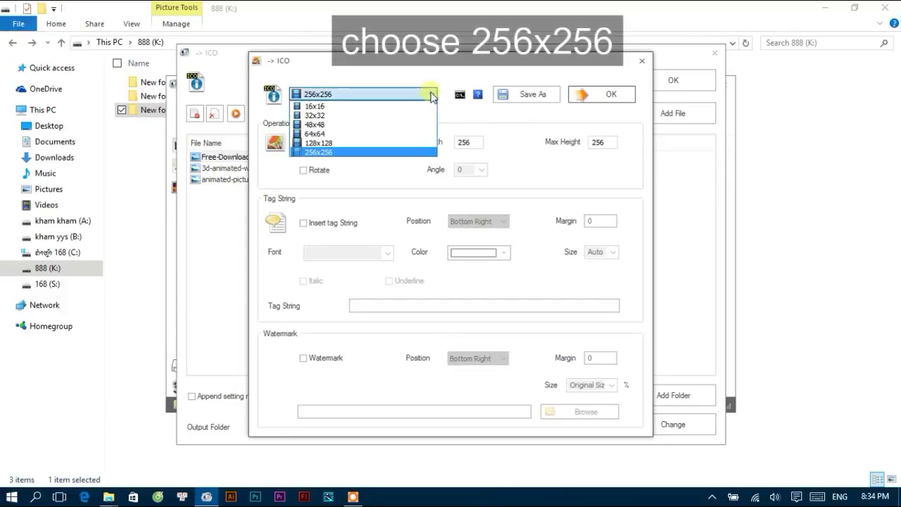
{"action": "left_click", "coordinate": [323, 153]}
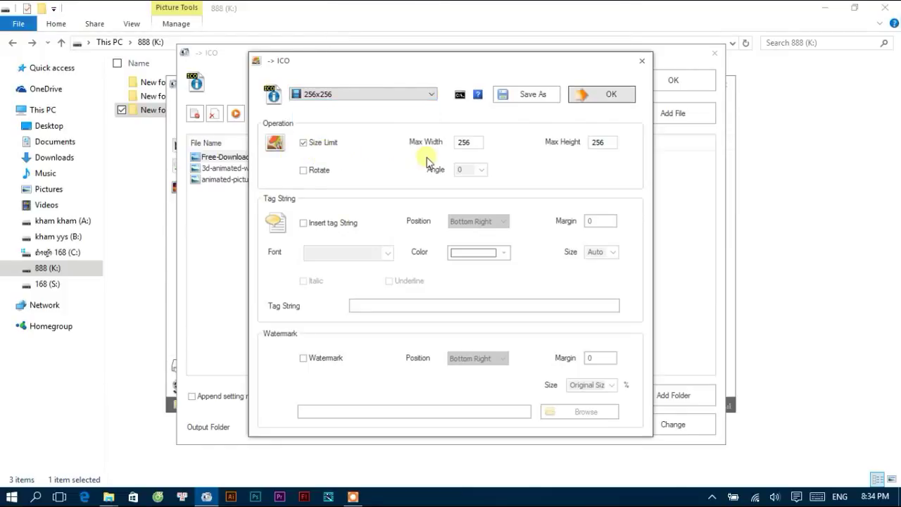
{"action": "left_click", "coordinate": [431, 94]}
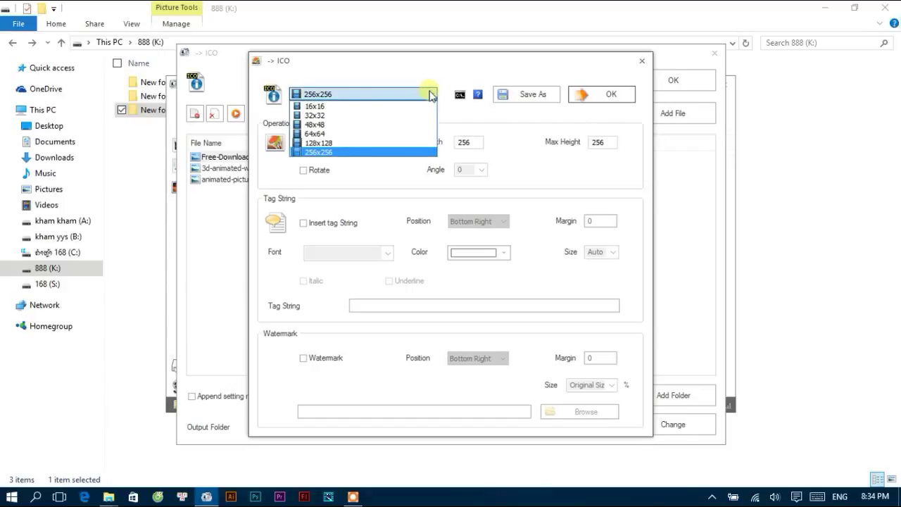
{"action": "left_click", "coordinate": [431, 94]}
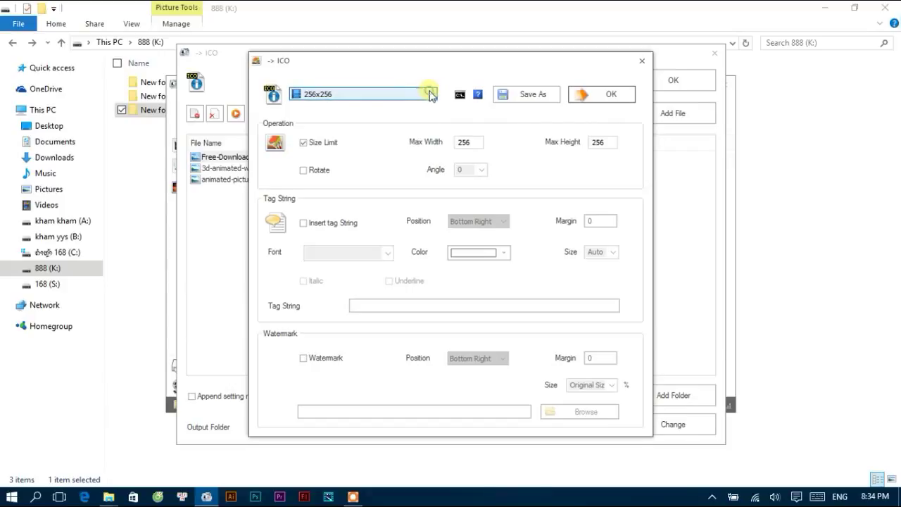
{"action": "left_click", "coordinate": [611, 96]}
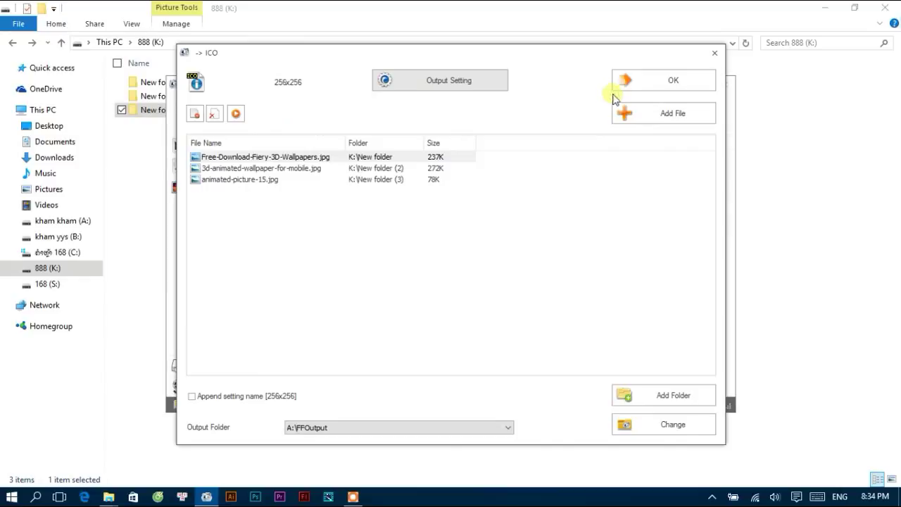
Step: Queue the three listed pictures and run their conversion to ICO
{"action": "left_click", "coordinate": [640, 83]}
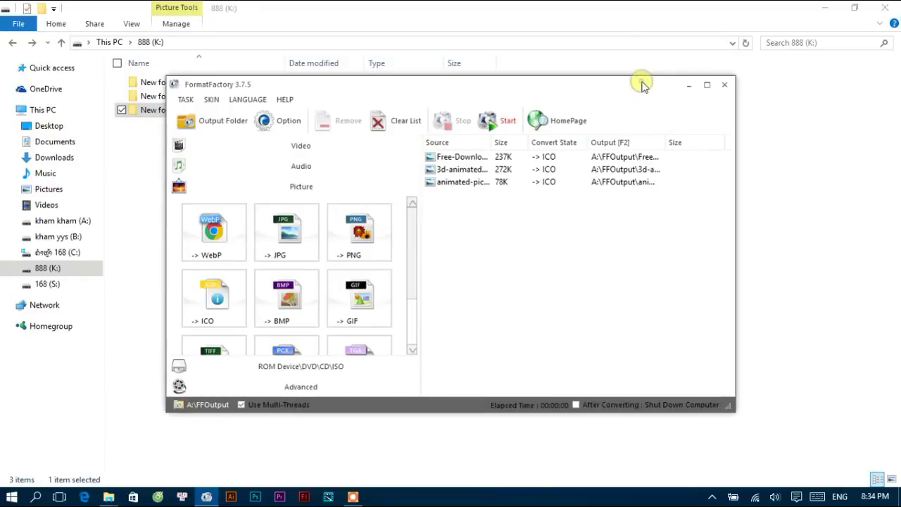
{"action": "left_click", "coordinate": [494, 124]}
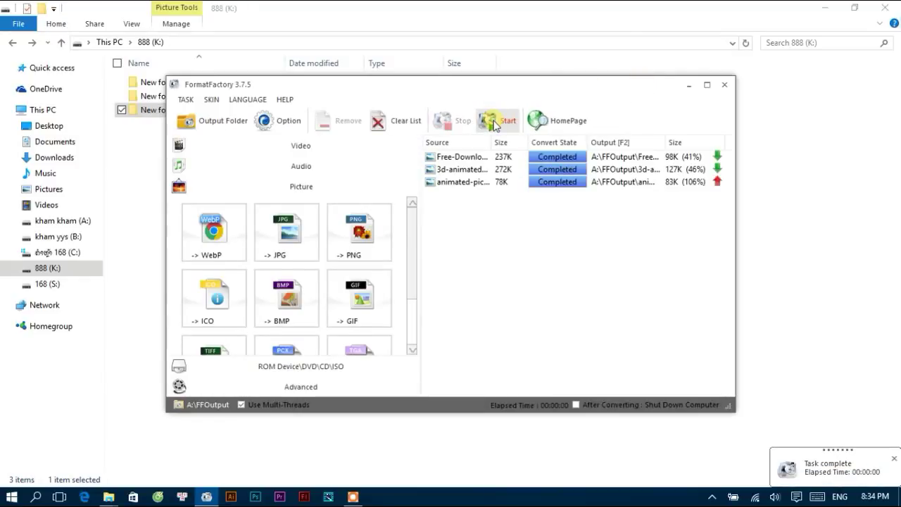
Step: Move the three converted ICO files from the FFOutput output folder to the root of drive K
{"action": "left_click", "coordinate": [224, 123]}
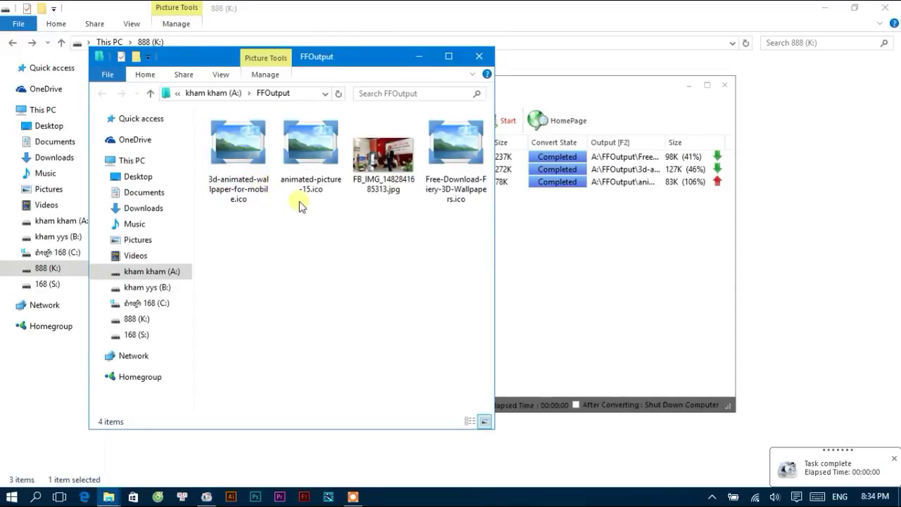
{"action": "left_click", "coordinate": [247, 160]}
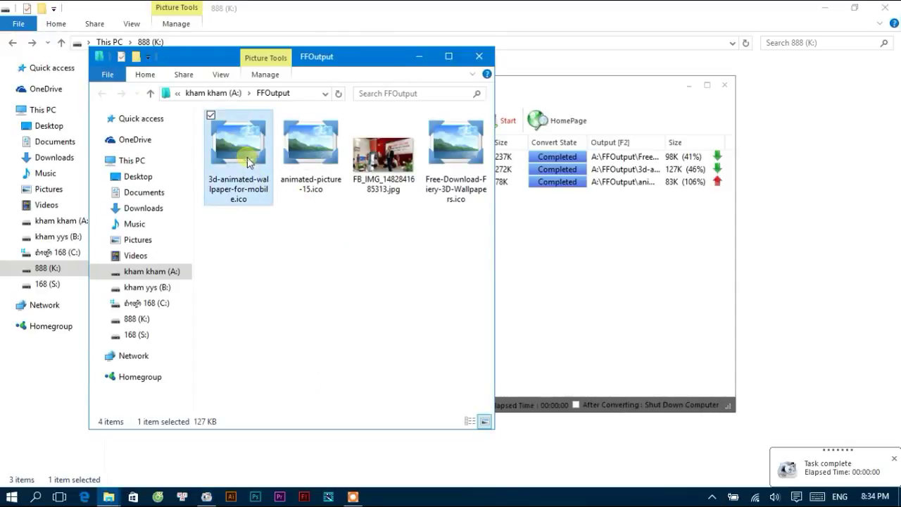
{"action": "left_click", "coordinate": [313, 156], "text": "ctrl"}
{"action": "left_click", "coordinate": [444, 161], "text": "ctrl"}
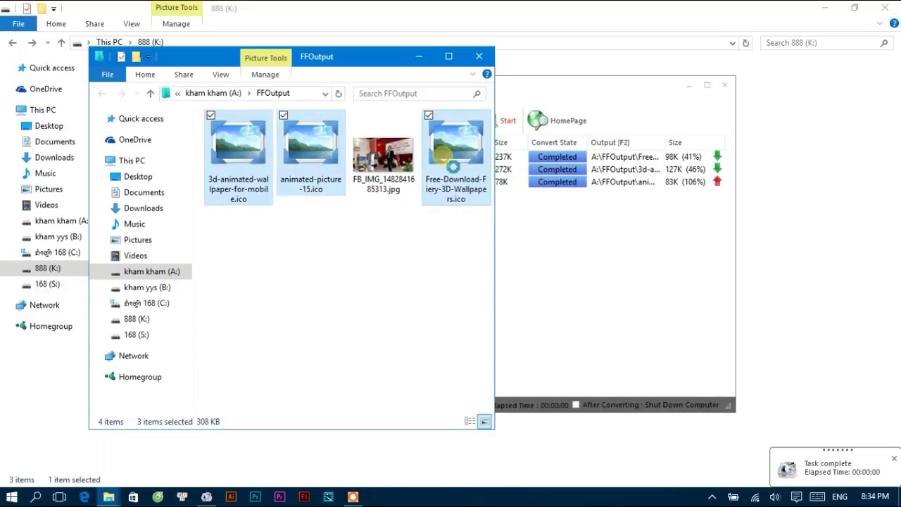
{"action": "right_click", "coordinate": [444, 161]}
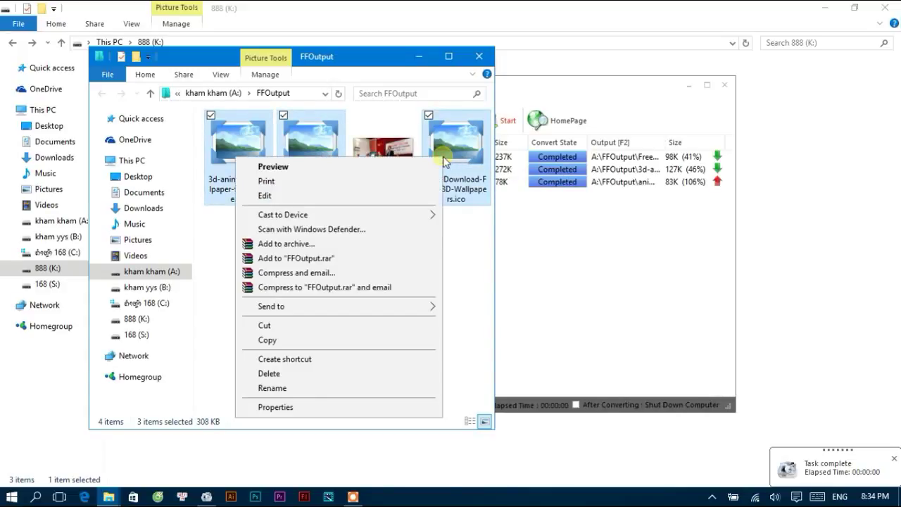
{"action": "left_click", "coordinate": [317, 326]}
{"action": "left_click", "coordinate": [143, 318]}
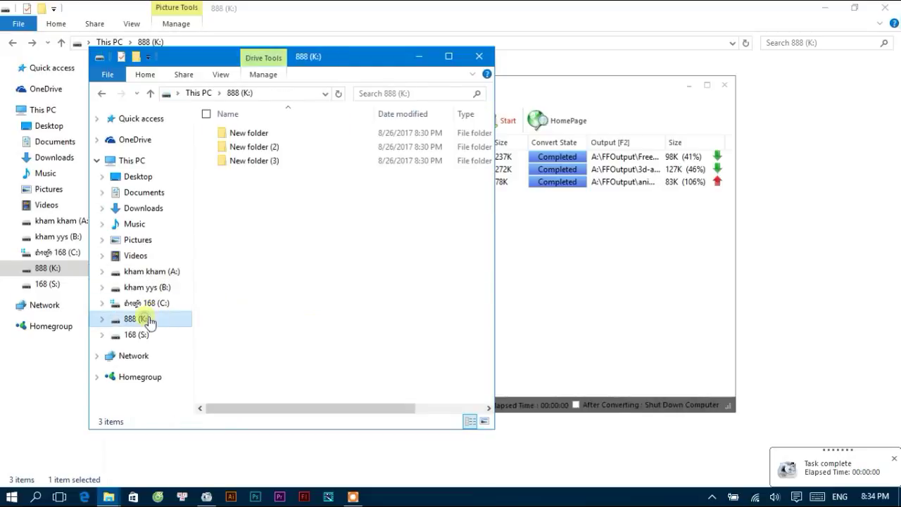
{"action": "right_click", "coordinate": [276, 241]}
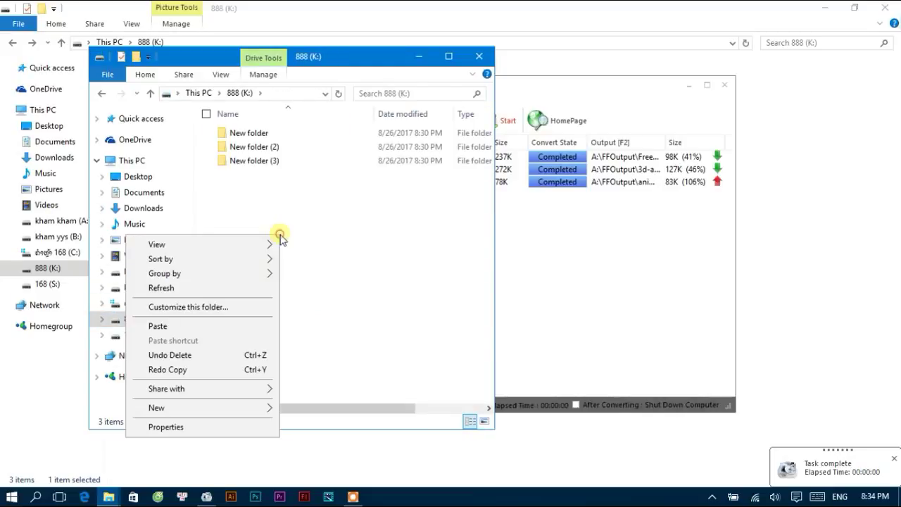
{"action": "left_click", "coordinate": [207, 324]}
{"action": "left_click", "coordinate": [257, 229]}
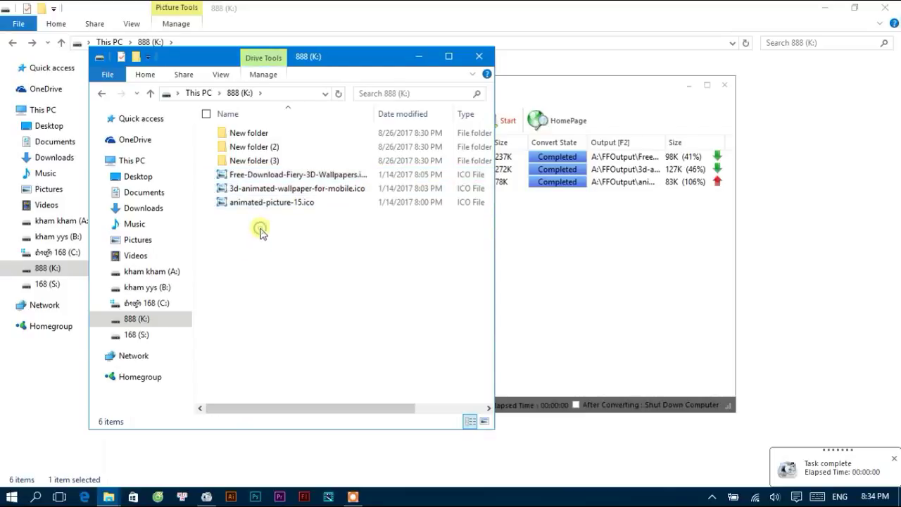
Step: Close the converter and the background file window, and maximize the remaining window showing drive K
{"action": "left_click", "coordinate": [222, 175]}
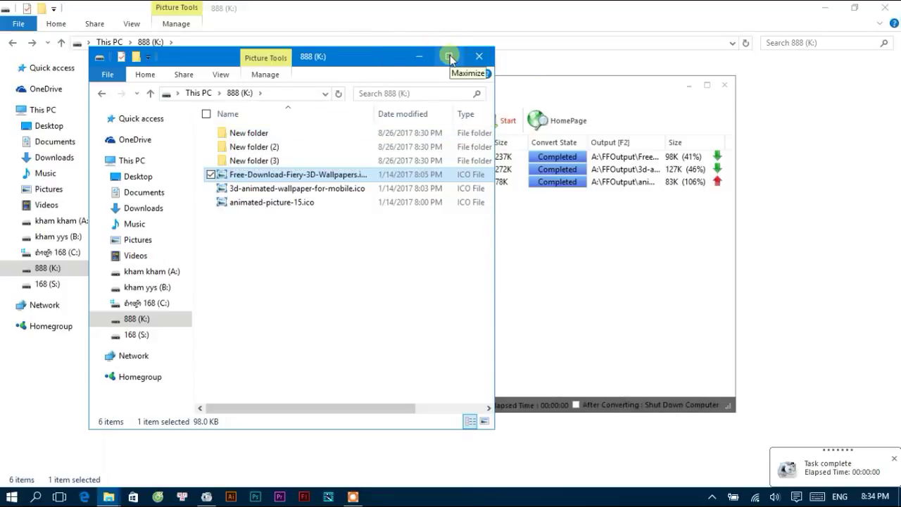
{"action": "left_click", "coordinate": [587, 91]}
{"action": "left_click", "coordinate": [724, 86]}
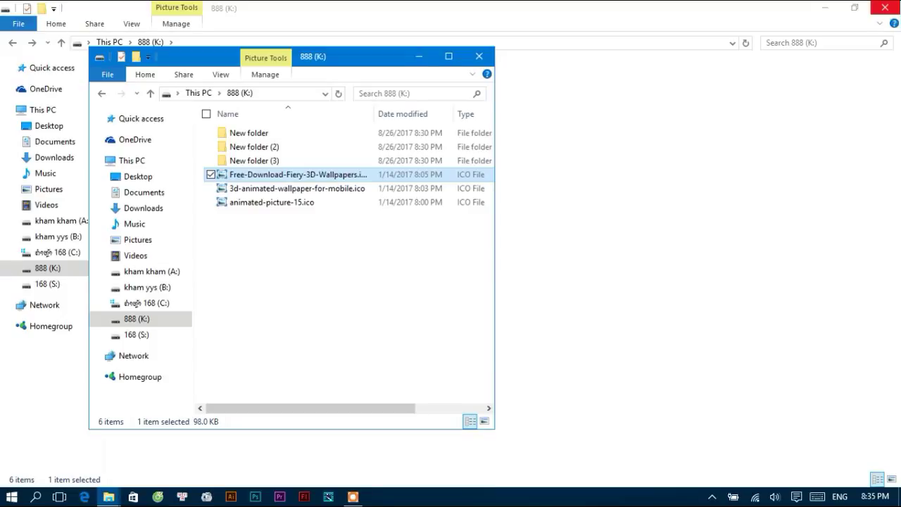
{"action": "left_click", "coordinate": [885, 8]}
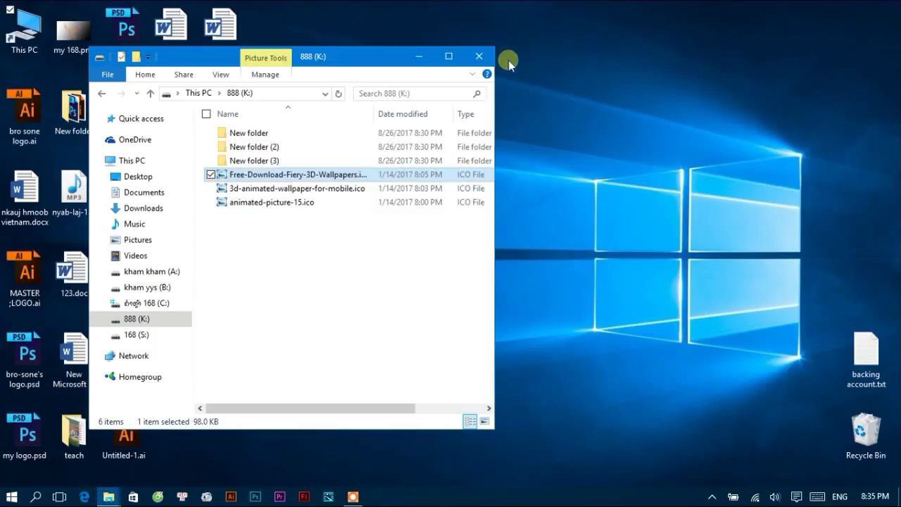
{"action": "left_click", "coordinate": [448, 57]}
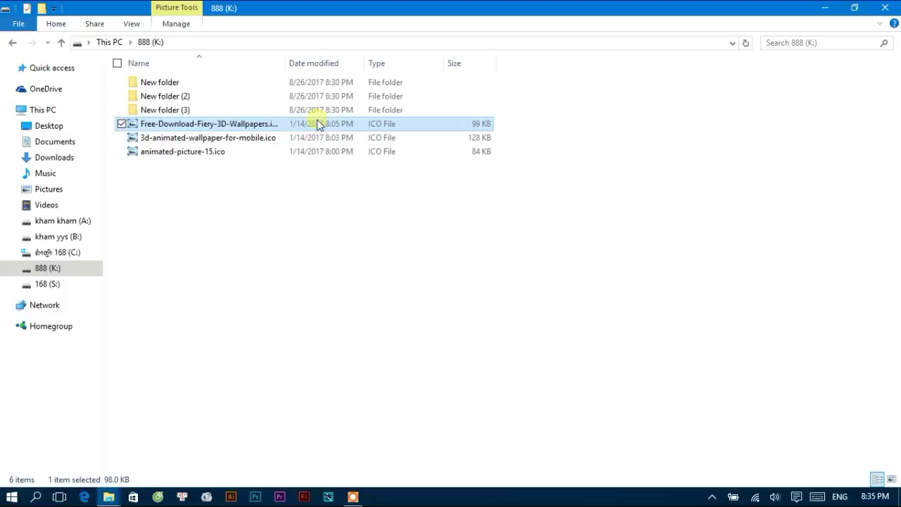
{"action": "left_click", "coordinate": [138, 88]}
{"action": "right_click", "coordinate": [138, 89]}
{"action": "left_click", "coordinate": [350, 245]}
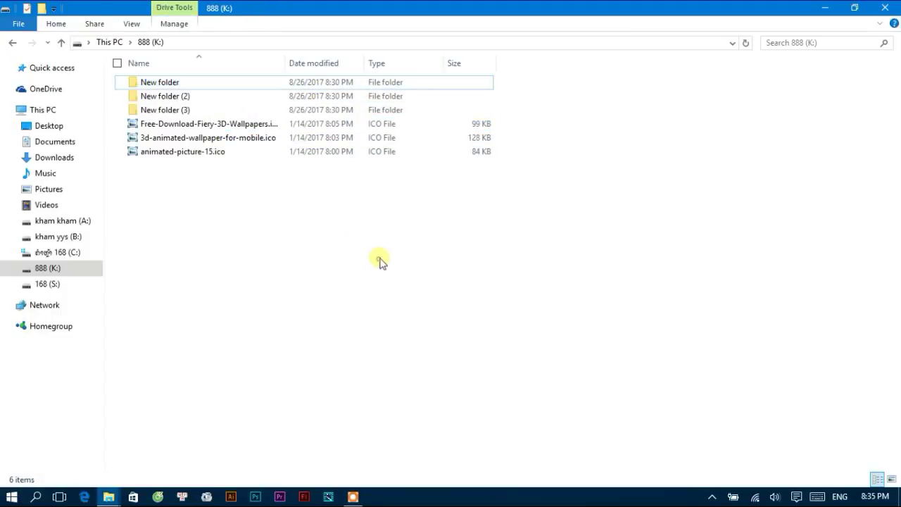
Step: Display the contents of drive K as large icons
{"action": "left_click", "coordinate": [125, 24]}
{"action": "left_click", "coordinate": [219, 43]}
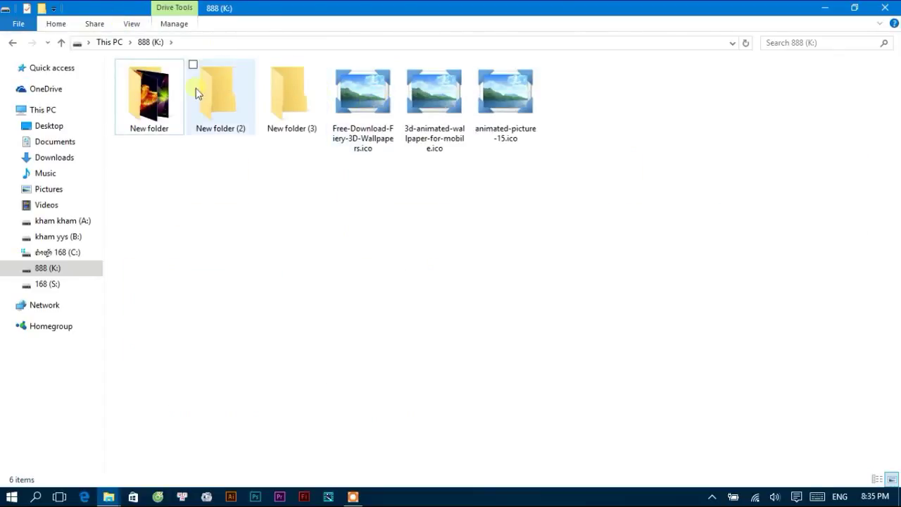
Step: Change the folder icon of New folder to K:\3d-animated-wallpaper-for-mobile.ico in its properties and apply it
{"action": "left_click", "coordinate": [158, 104]}
{"action": "right_click", "coordinate": [159, 104]}
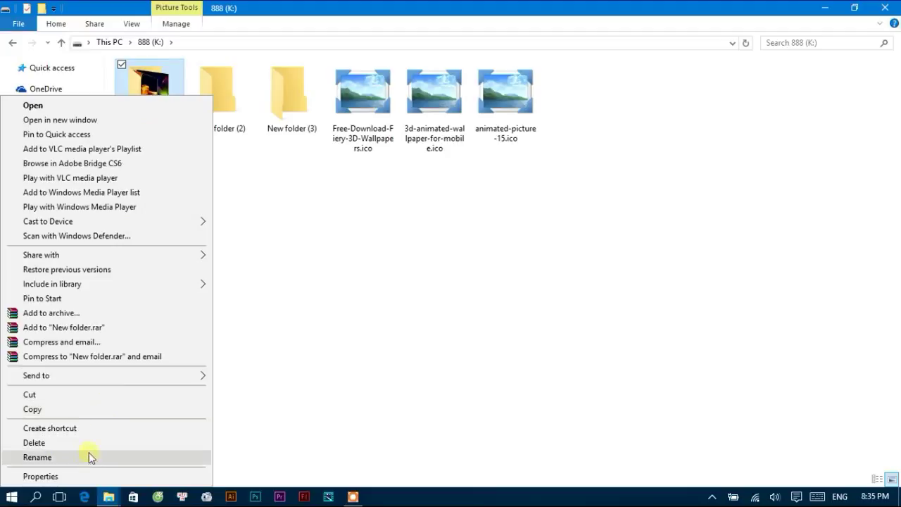
{"action": "left_click", "coordinate": [78, 477]}
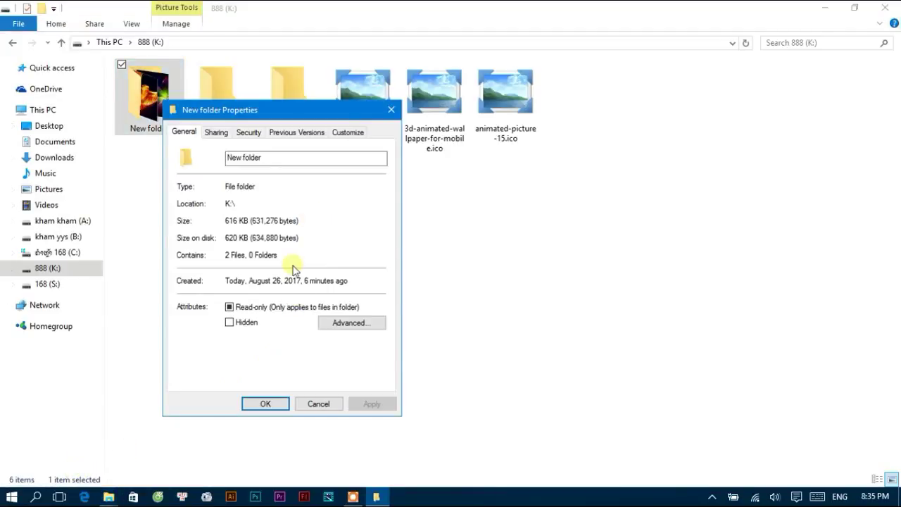
{"action": "left_click", "coordinate": [348, 132]}
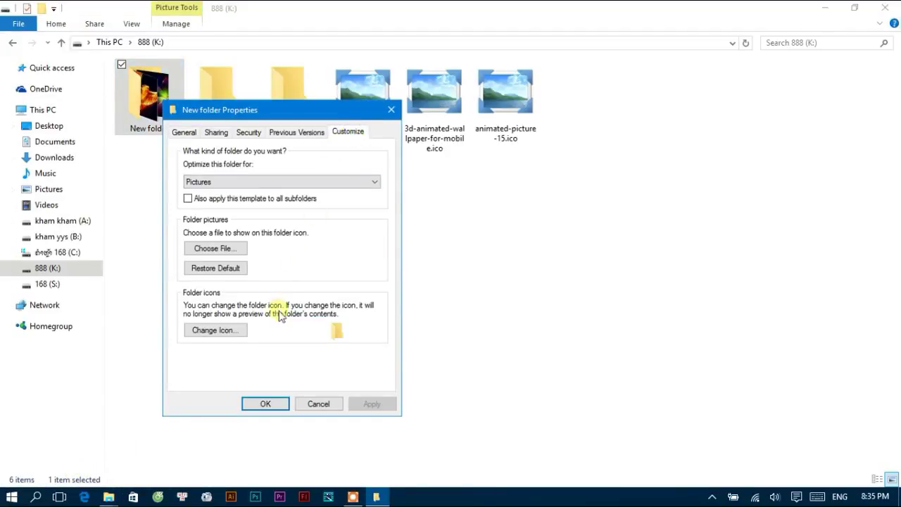
{"action": "left_click", "coordinate": [225, 331]}
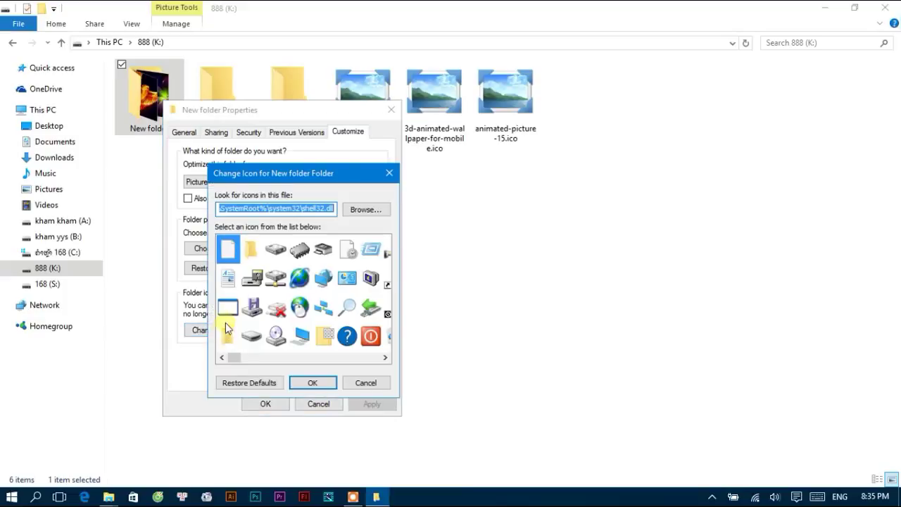
{"action": "left_click", "coordinate": [366, 209]}
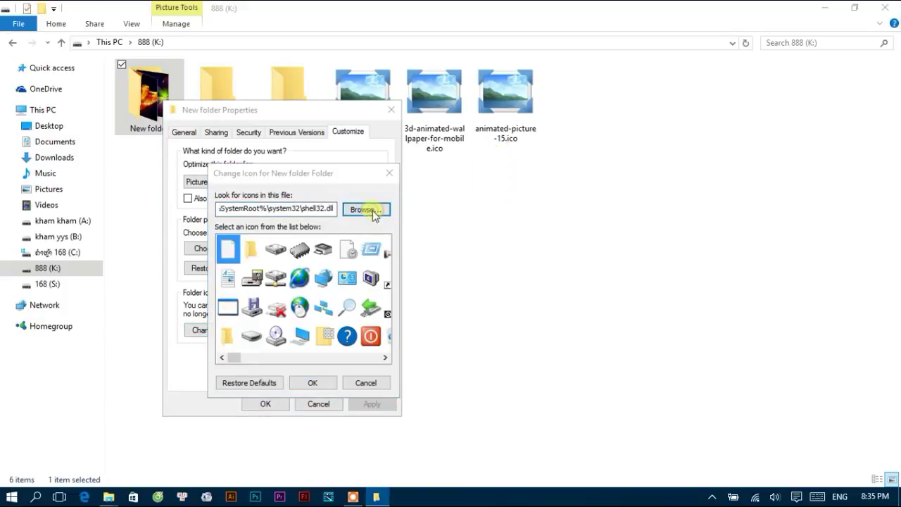
{"action": "left_click", "coordinate": [264, 383]}
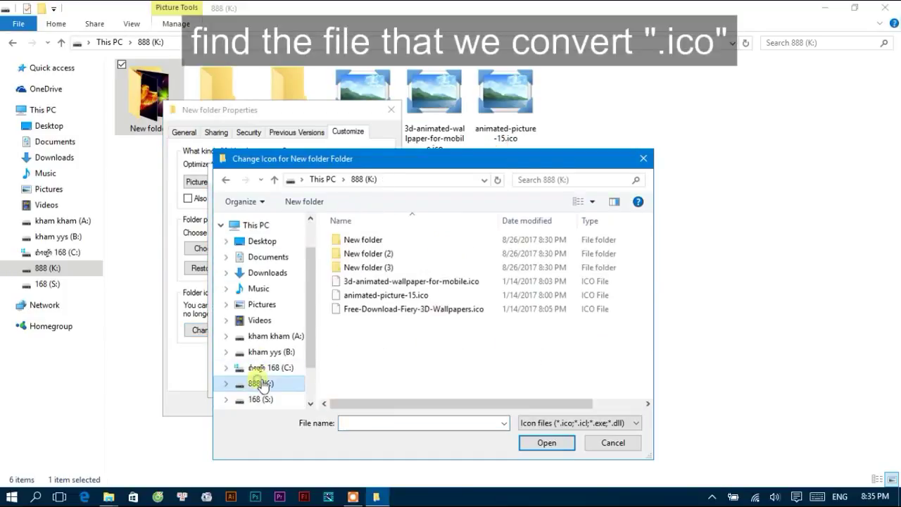
{"action": "left_click", "coordinate": [357, 283]}
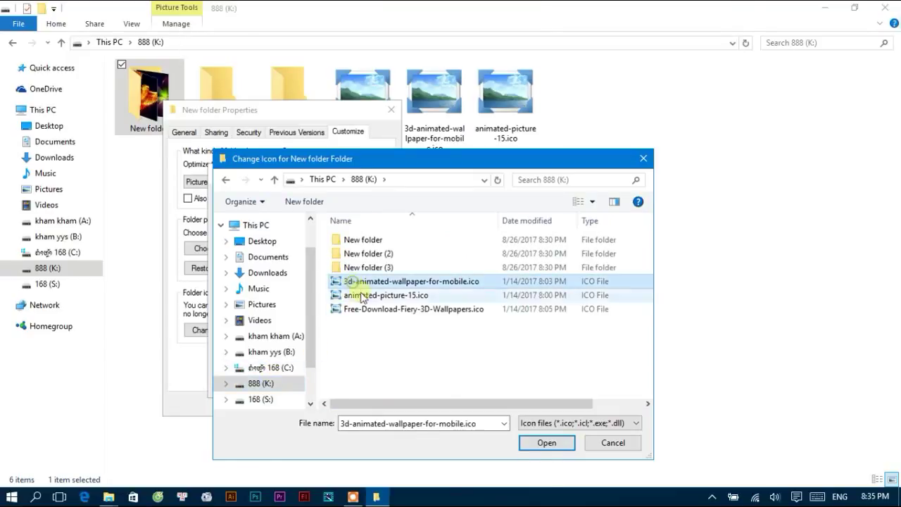
{"action": "left_click", "coordinate": [548, 444]}
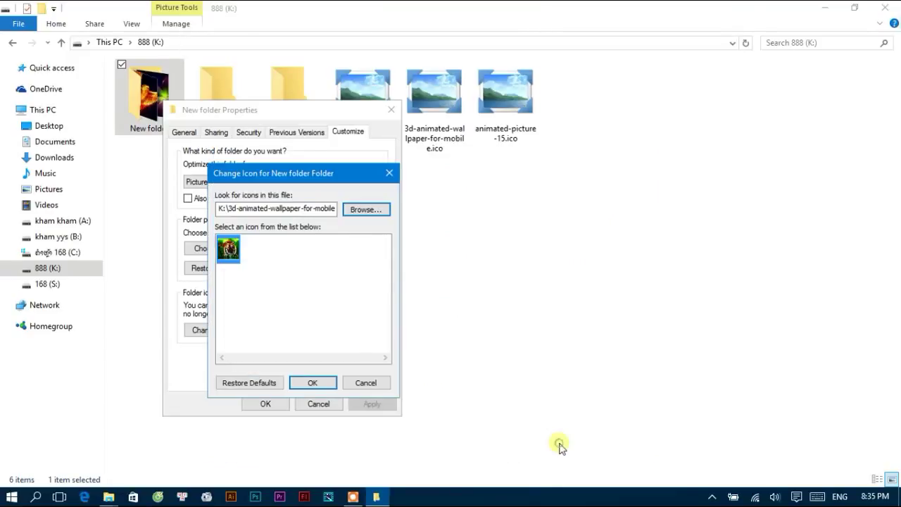
{"action": "left_click", "coordinate": [312, 382]}
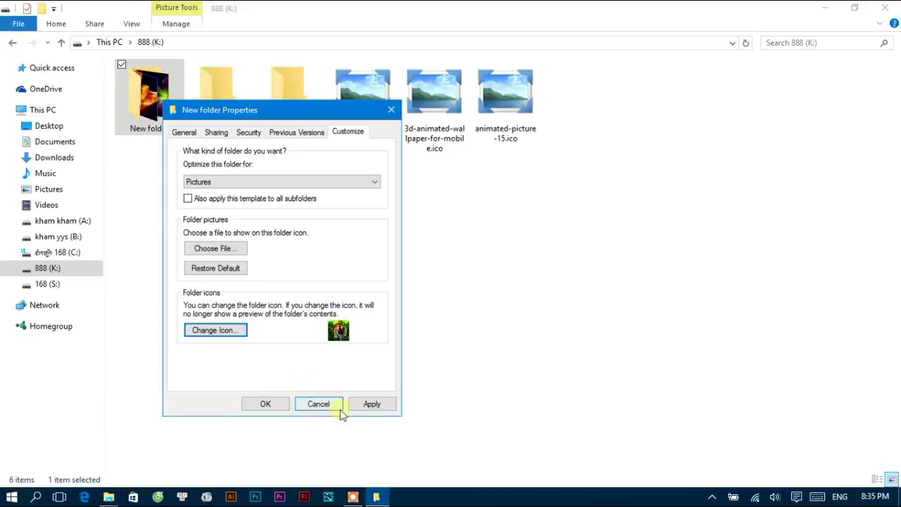
{"action": "left_click", "coordinate": [372, 404]}
{"action": "left_click", "coordinate": [276, 407]}
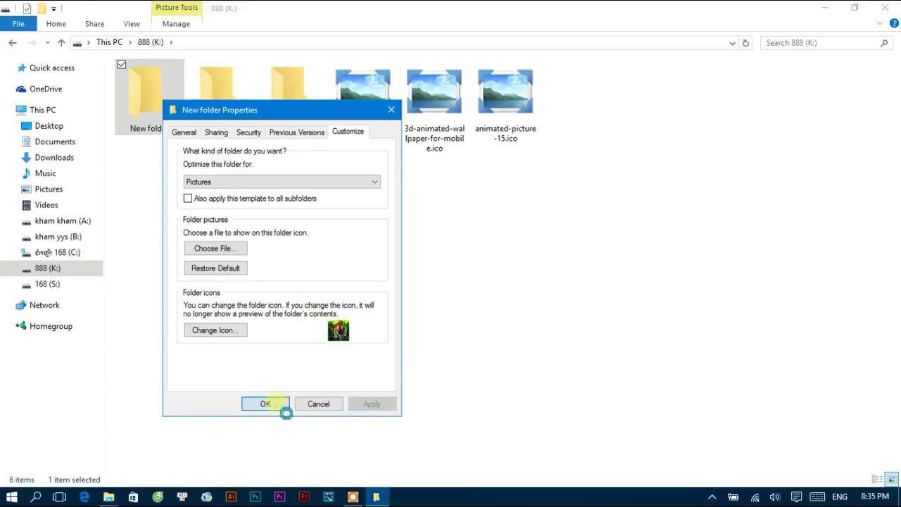
Step: Change the folder icon of New folder (2) to animated-picture-15.ico from drive K and apply it
{"action": "right_click", "coordinate": [218, 107]}
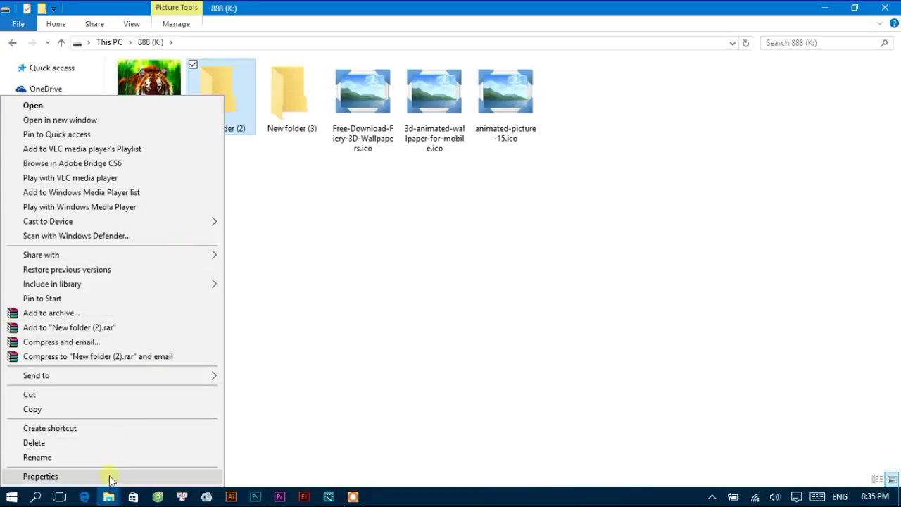
{"action": "left_click", "coordinate": [40, 477]}
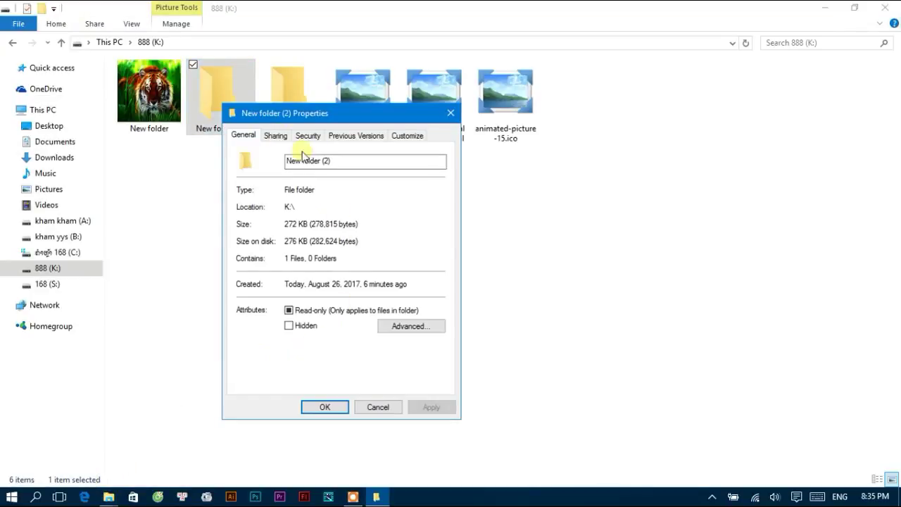
{"action": "left_click", "coordinate": [405, 136]}
{"action": "left_click", "coordinate": [287, 334]}
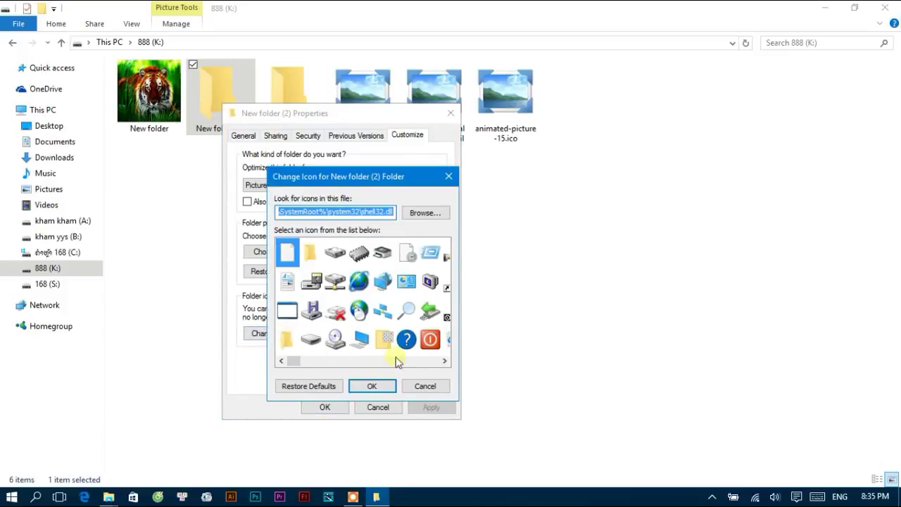
{"action": "left_click", "coordinate": [415, 212]}
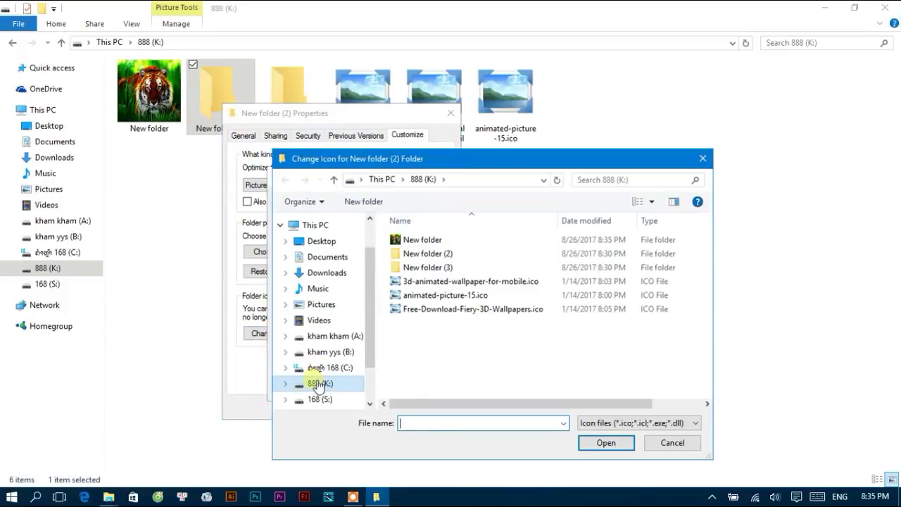
{"action": "left_click", "coordinate": [429, 295]}
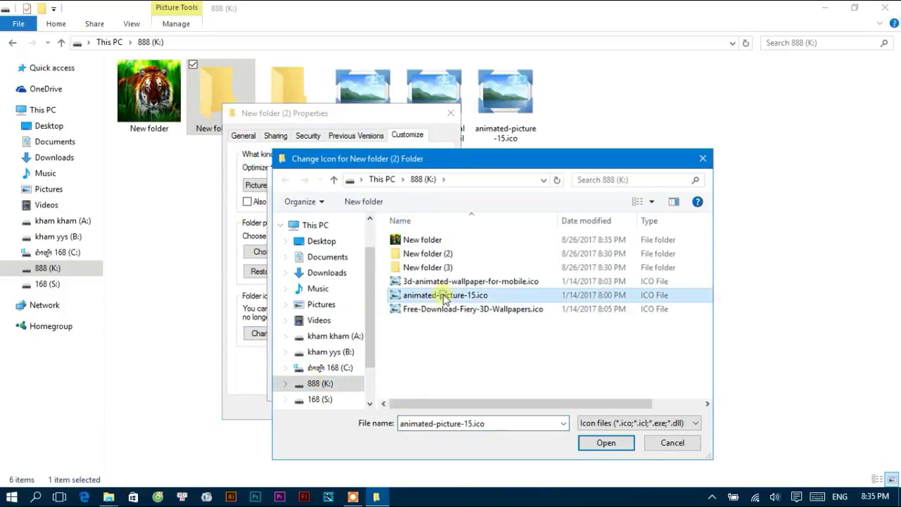
{"action": "left_click", "coordinate": [599, 443]}
{"action": "left_click", "coordinate": [368, 386]}
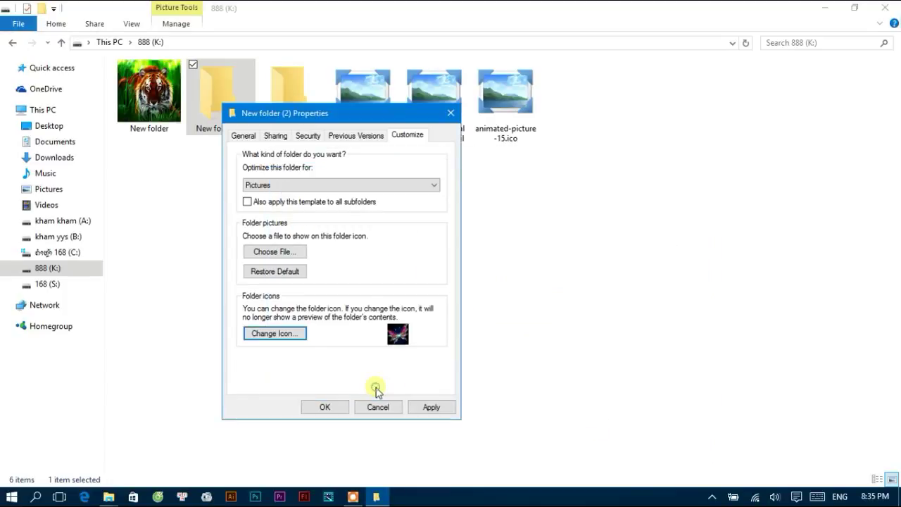
{"action": "left_click", "coordinate": [431, 406]}
{"action": "left_click", "coordinate": [326, 406]}
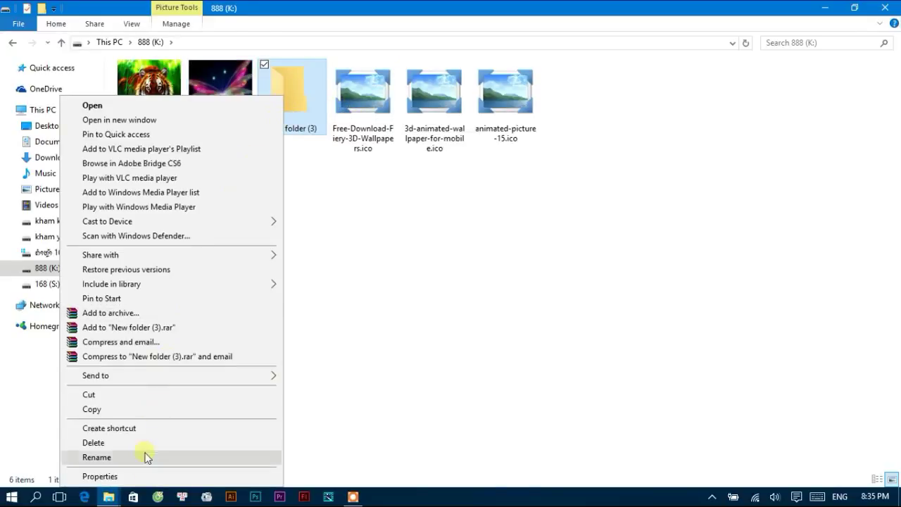
Step: Change the folder icon of New folder (3) to Free-Download-Fiery-3D-Wallpapers.ico from drive K in its properties and apply it
{"action": "left_click", "coordinate": [140, 477]}
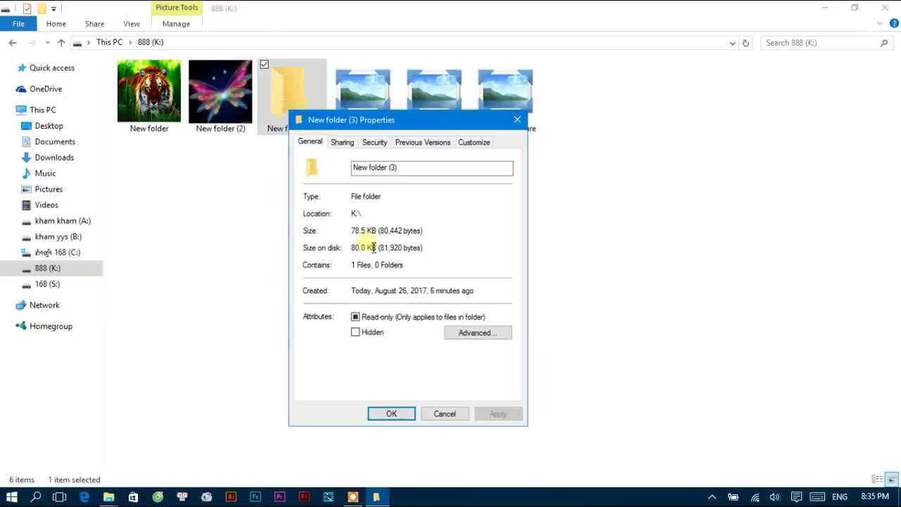
{"action": "left_click", "coordinate": [466, 144]}
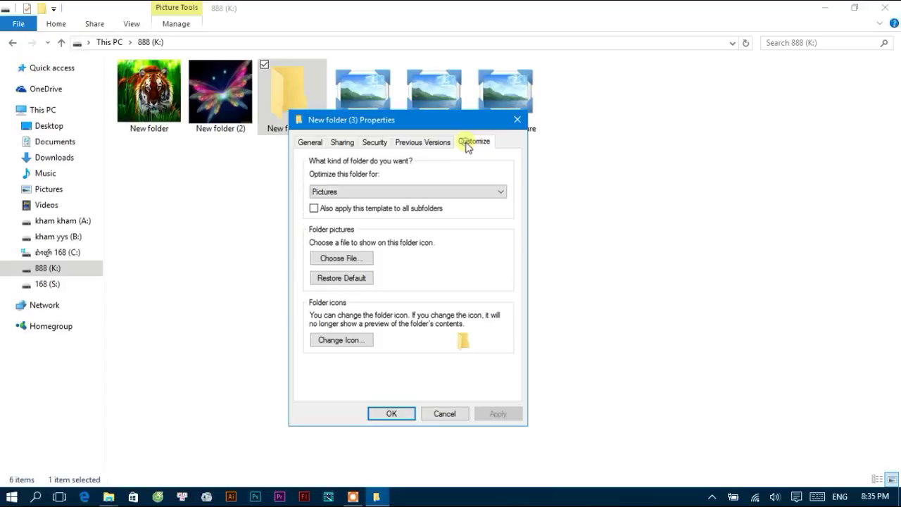
{"action": "left_click", "coordinate": [358, 345]}
{"action": "left_click", "coordinate": [491, 219]}
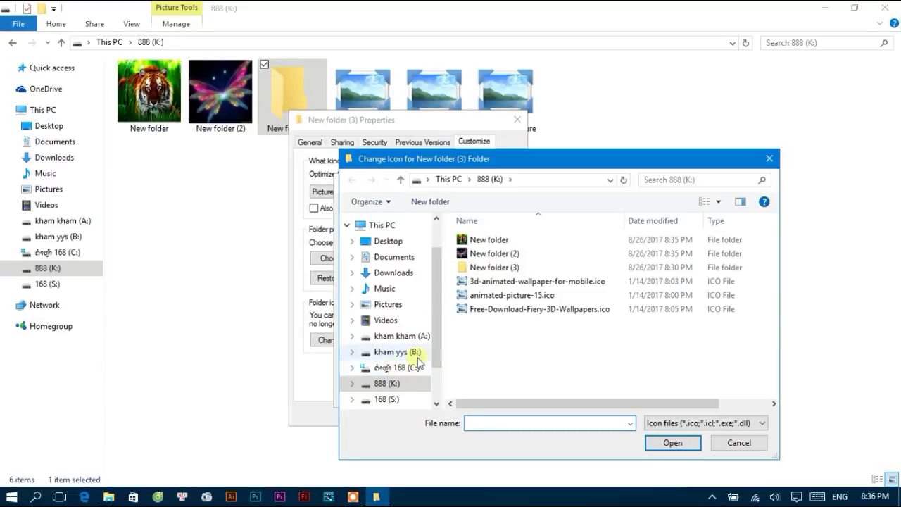
{"action": "left_click", "coordinate": [476, 313]}
{"action": "left_click", "coordinate": [680, 442]}
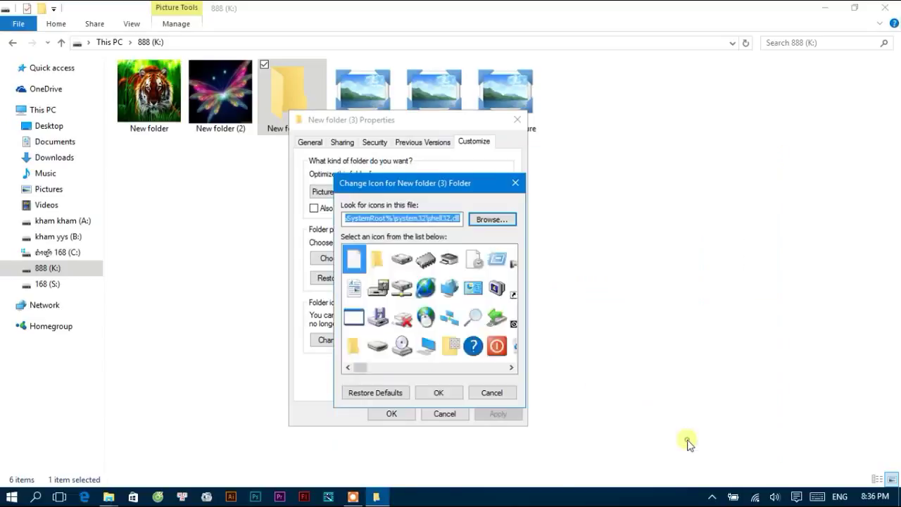
{"action": "left_click", "coordinate": [437, 393]}
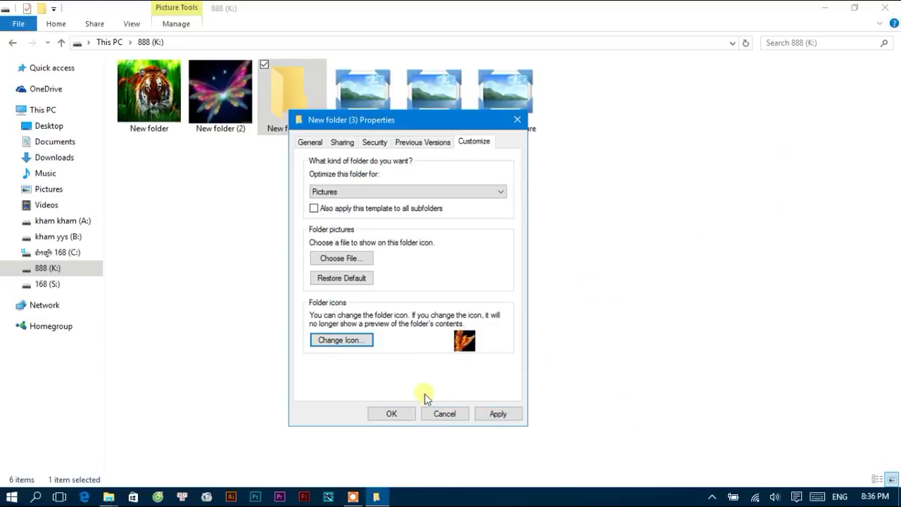
{"action": "left_click", "coordinate": [495, 413]}
{"action": "left_click", "coordinate": [399, 414]}
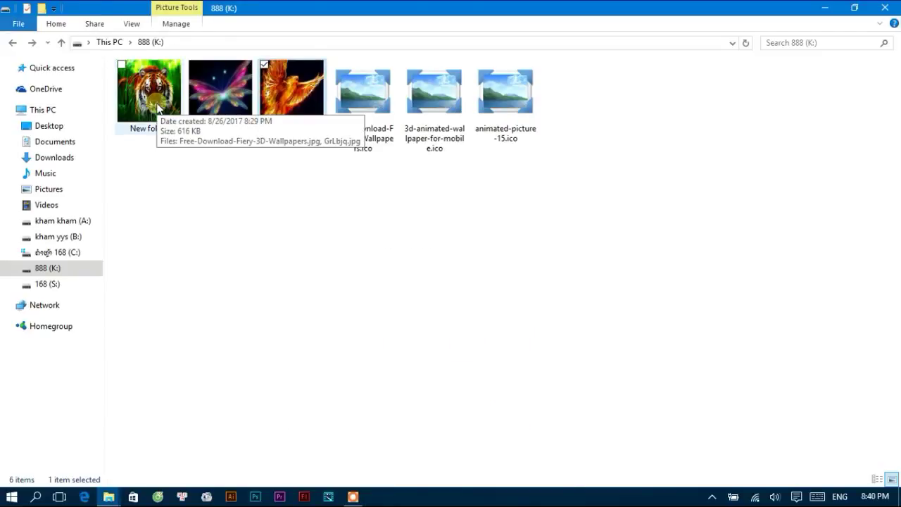
Step: Look at the contents of New folder and return to drive K
{"action": "double_click", "coordinate": [158, 107]}
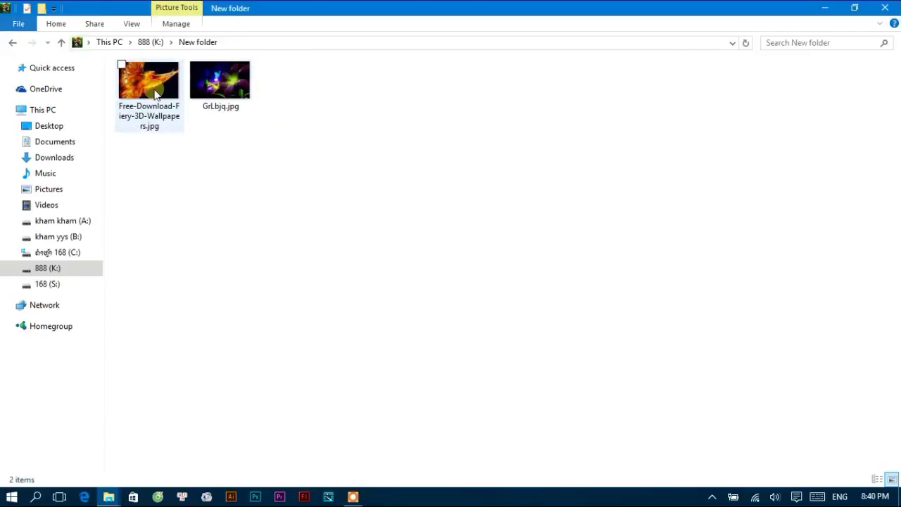
{"action": "left_click", "coordinate": [12, 42]}
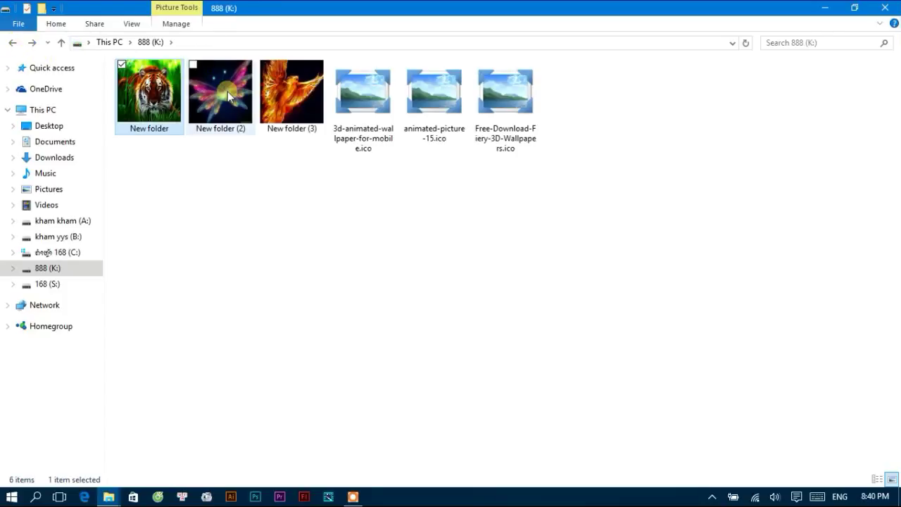
Step: Rename New folder (2) as 123456789, and open it to check its contents before returning to drive K
{"action": "left_click", "coordinate": [239, 134]}
{"action": "left_click", "coordinate": [238, 131]}
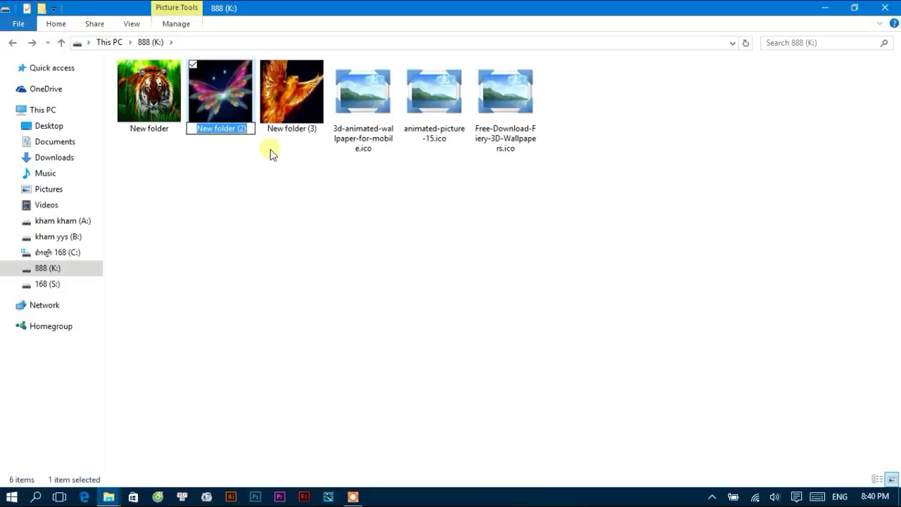
{"action": "type", "text": "123456789"}
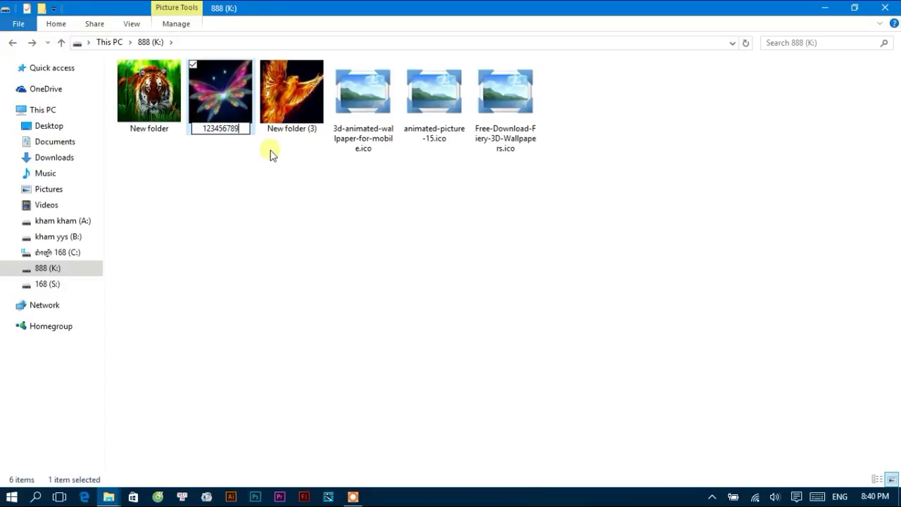
{"action": "key", "text": "Return"}
{"action": "double_click", "coordinate": [213, 106]}
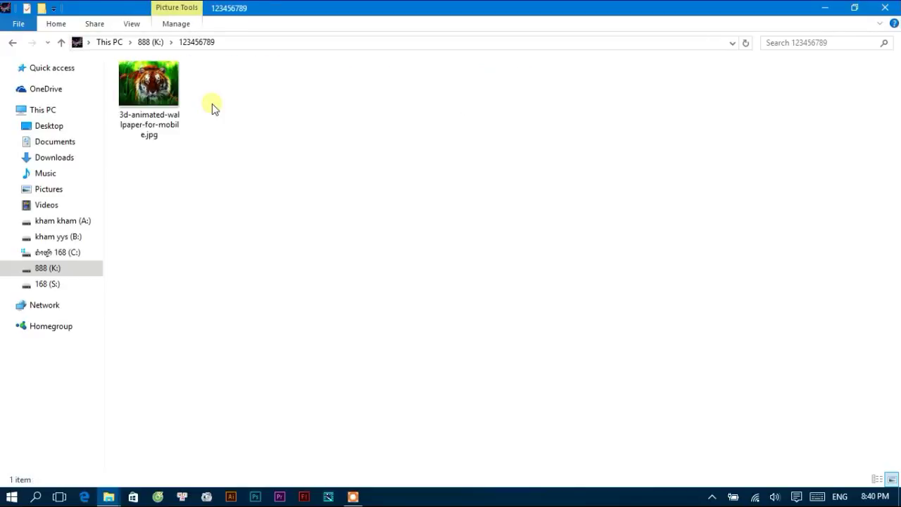
{"action": "left_click", "coordinate": [13, 42]}
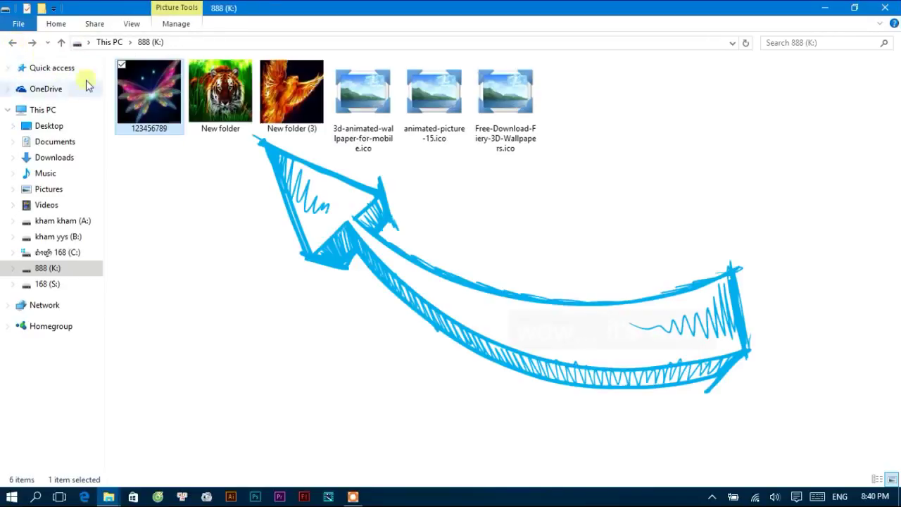
Step: Rename New folder (3) as 168, and open it to check its contents before returning to drive K
{"action": "left_click", "coordinate": [298, 131]}
{"action": "left_click", "coordinate": [298, 129]}
{"action": "type", "text": "168"}
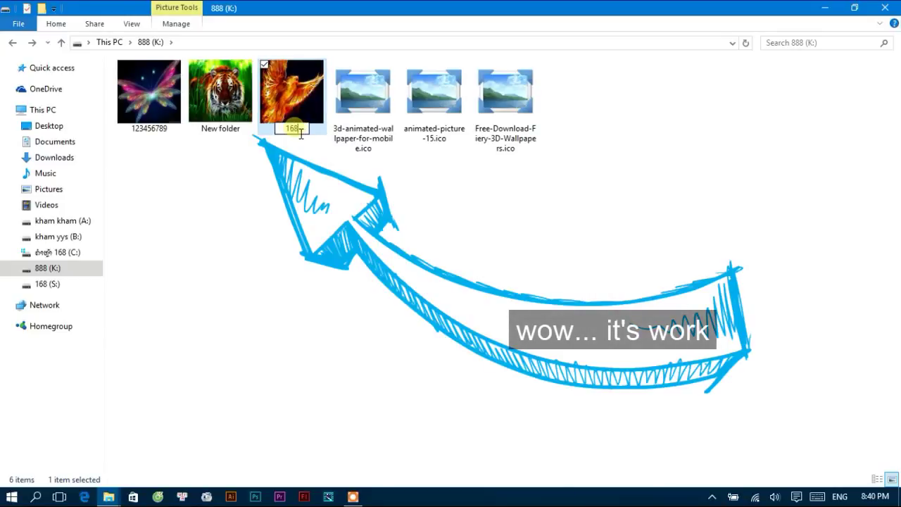
{"action": "key", "text": "Return"}
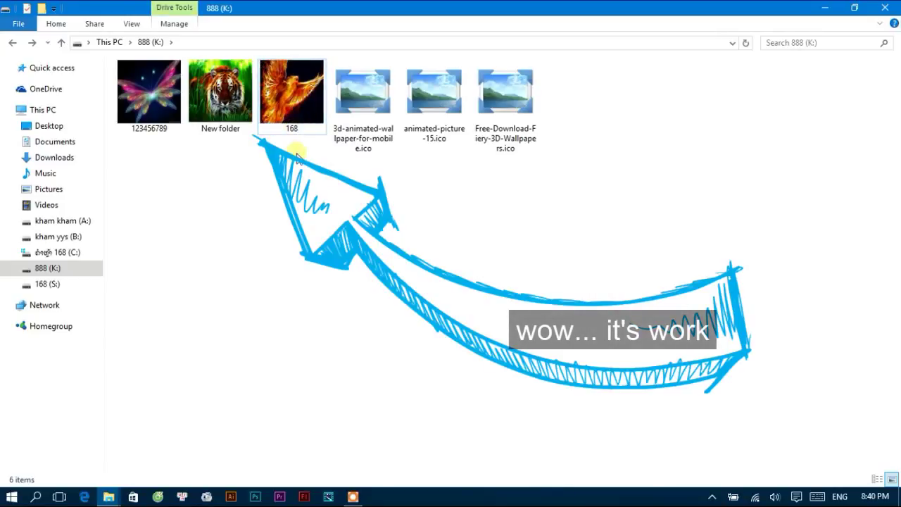
{"action": "right_click", "coordinate": [282, 88]}
{"action": "left_click", "coordinate": [261, 92]}
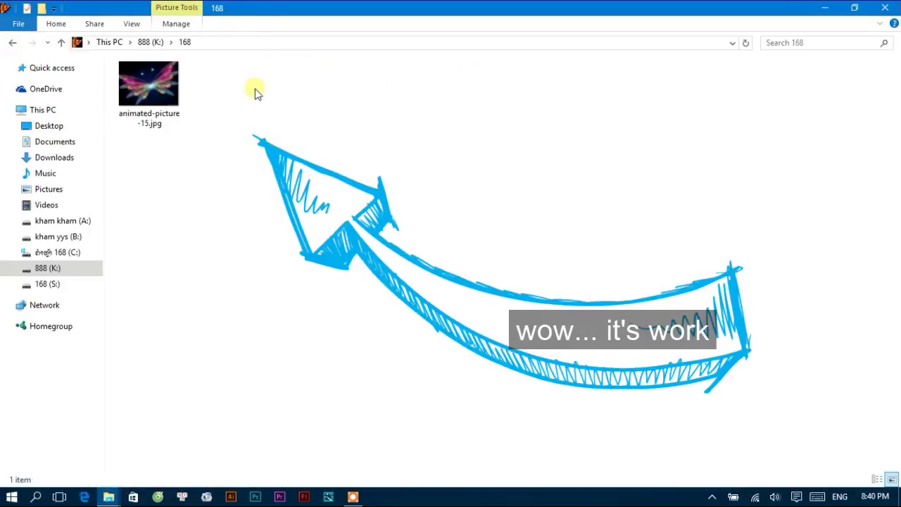
{"action": "left_click", "coordinate": [12, 42]}
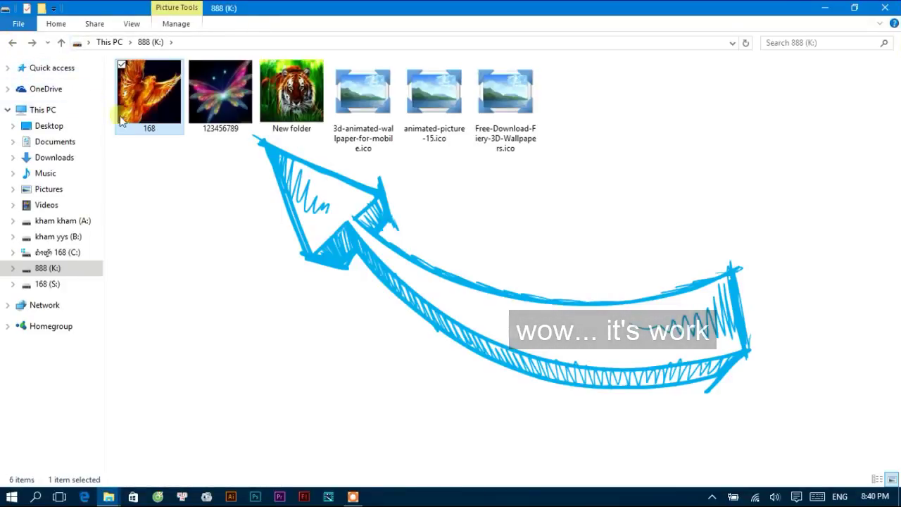